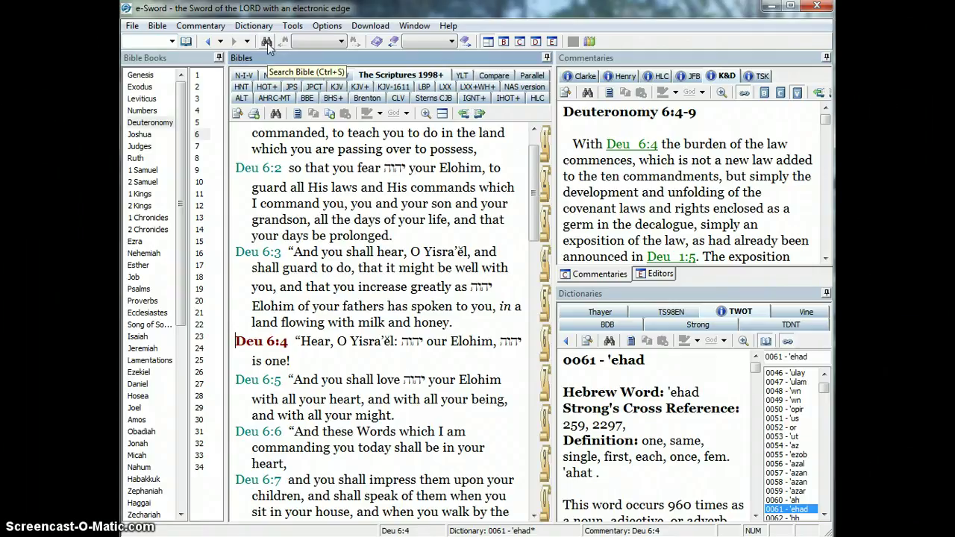
Step: Open the Bible search and set the translation to search to KJV
{"action": "left_click", "coordinate": [267, 45]}
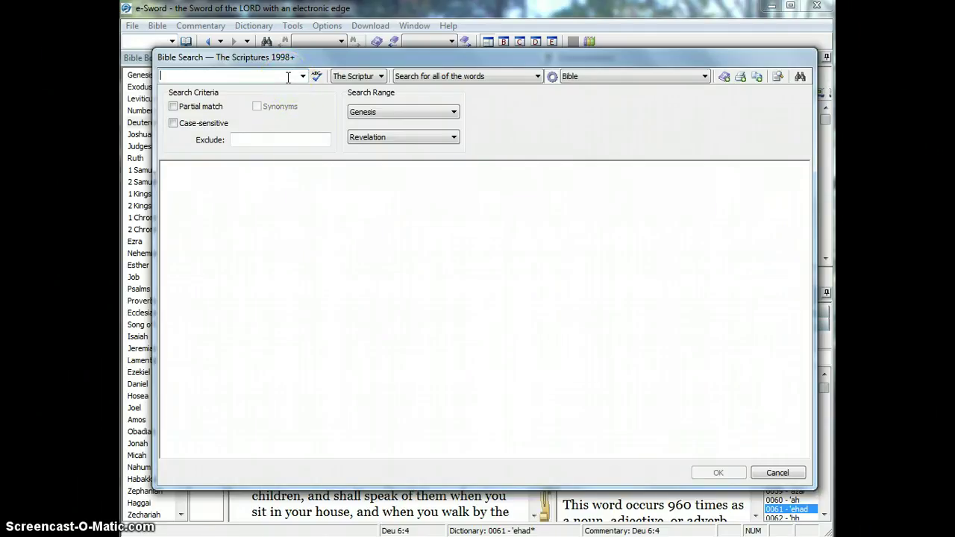
{"action": "left_click", "coordinate": [252, 75]}
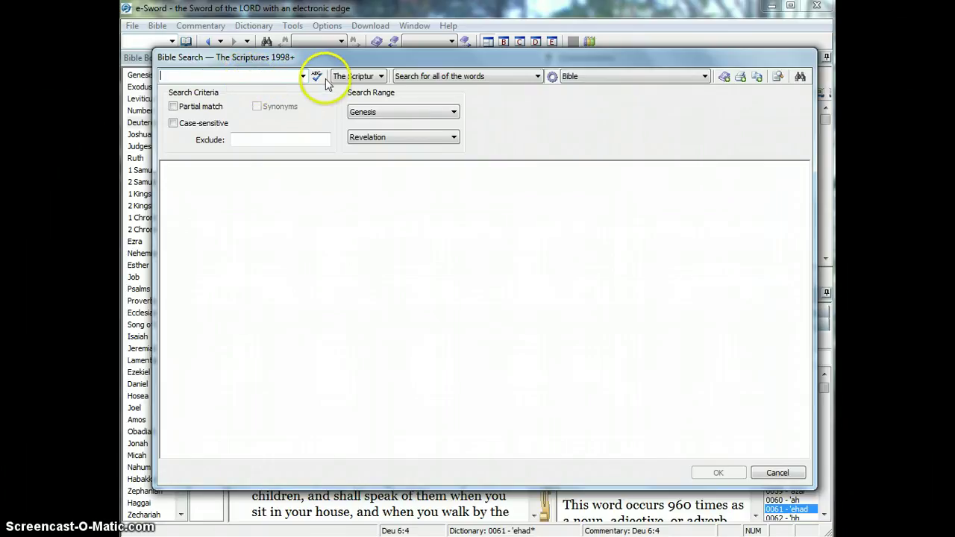
{"action": "left_click", "coordinate": [378, 77]}
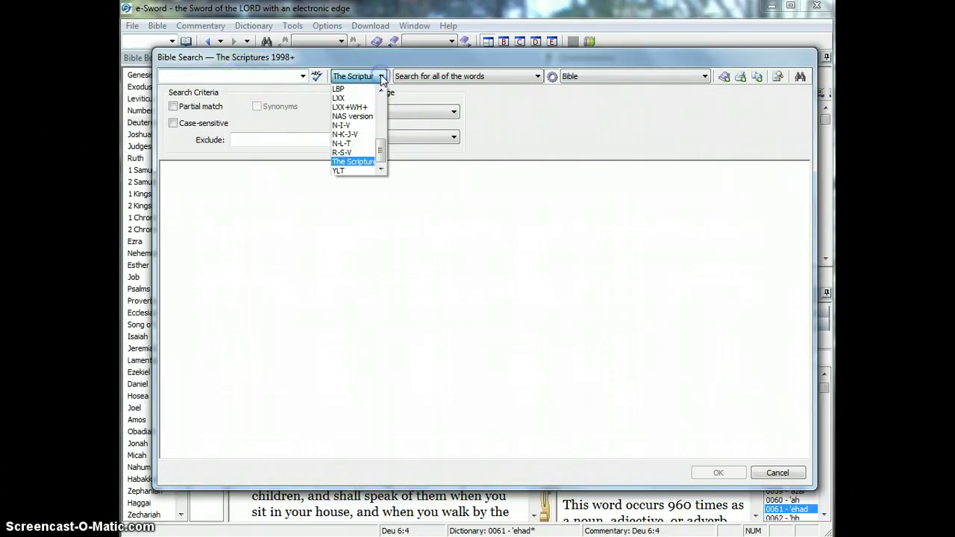
{"action": "left_click_drag", "start_coordinate": [380, 150], "coordinate": [383, 93]}
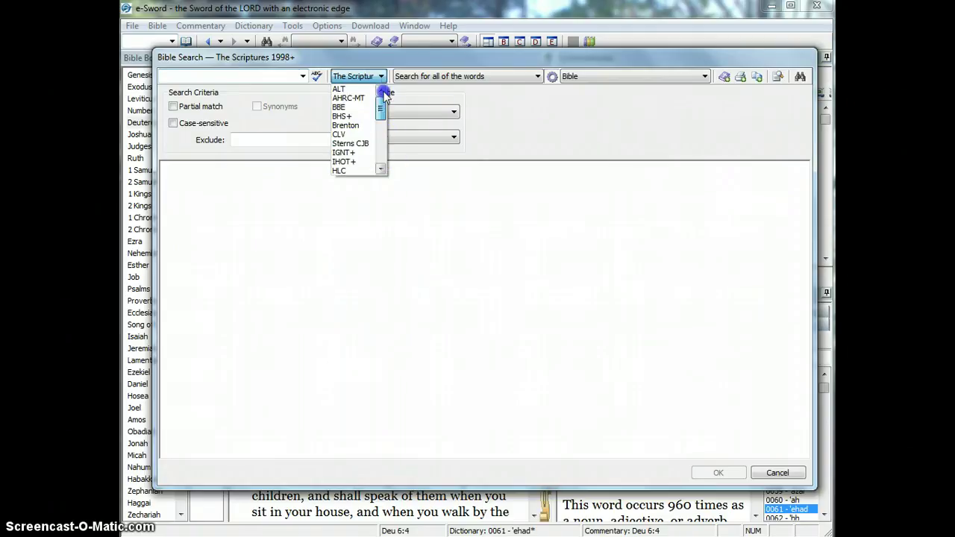
{"action": "left_click", "coordinate": [380, 77]}
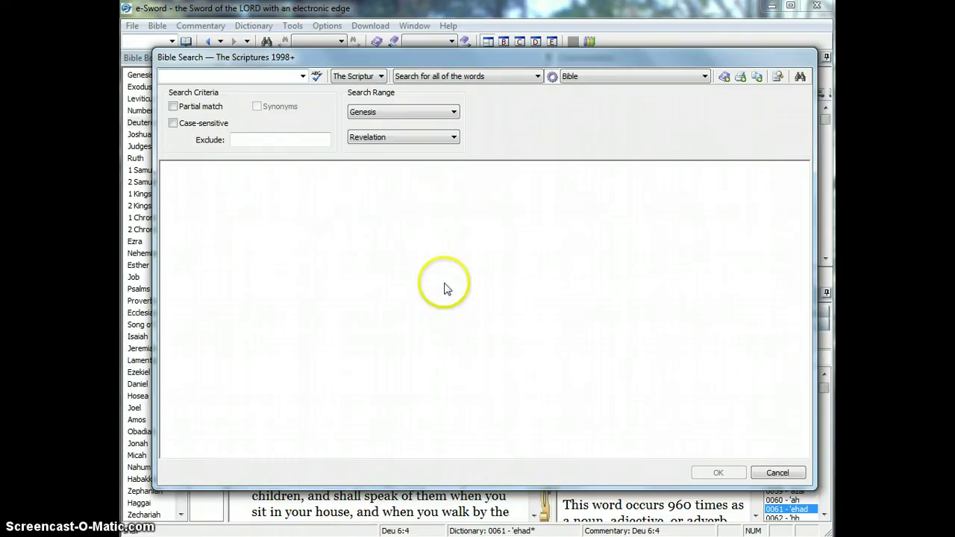
{"action": "left_click", "coordinate": [380, 77]}
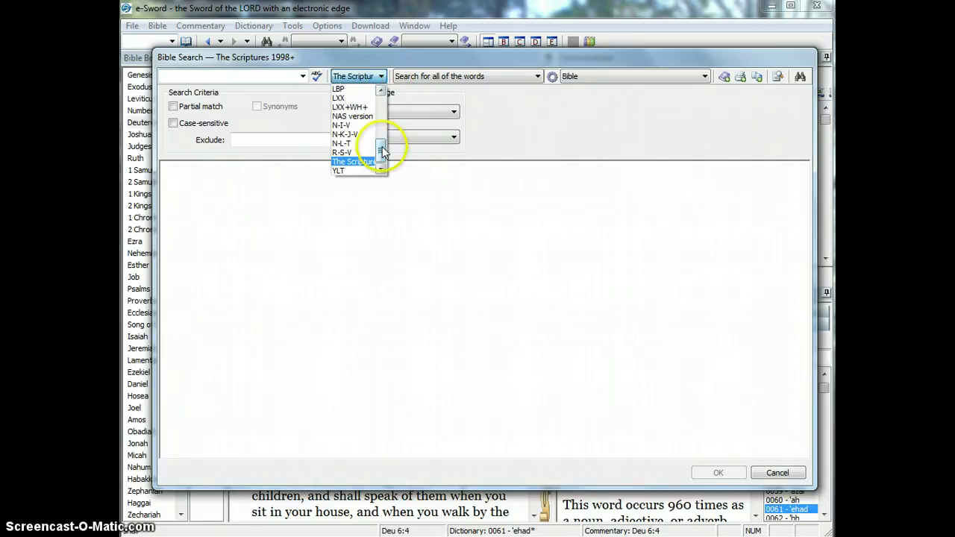
{"action": "left_click_drag", "start_coordinate": [381, 152], "coordinate": [379, 137]}
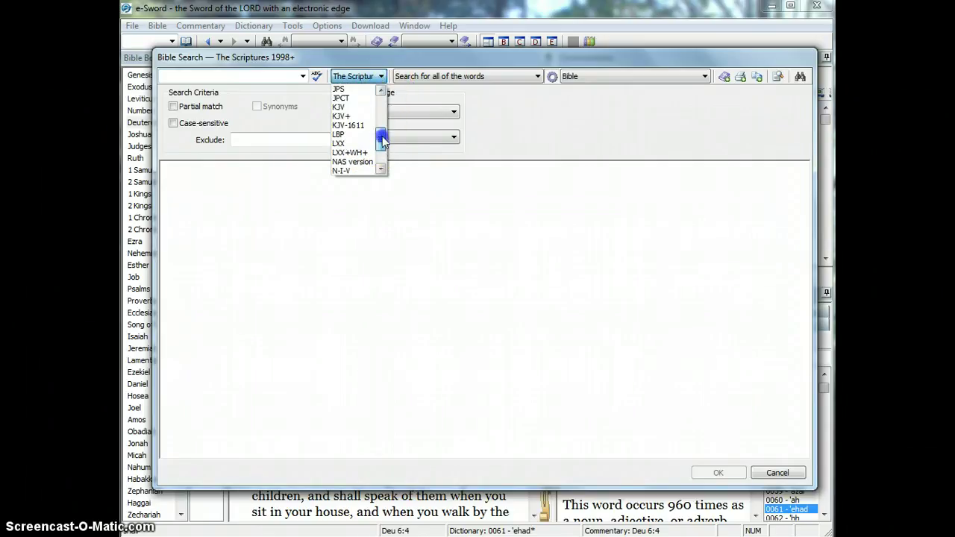
{"action": "left_click", "coordinate": [356, 107]}
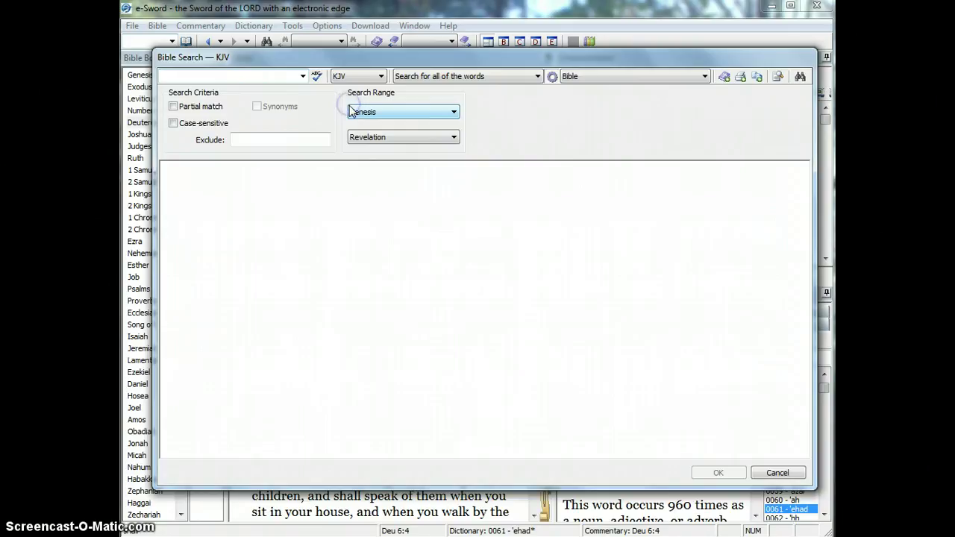
{"action": "left_click", "coordinate": [537, 77]}
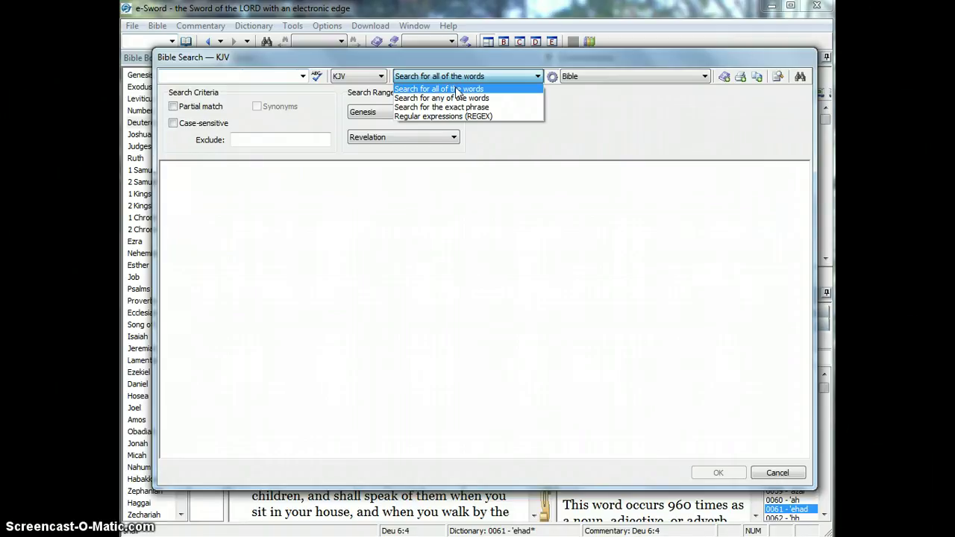
{"action": "left_click_drag", "start_coordinate": [463, 97], "coordinate": [505, 103]}
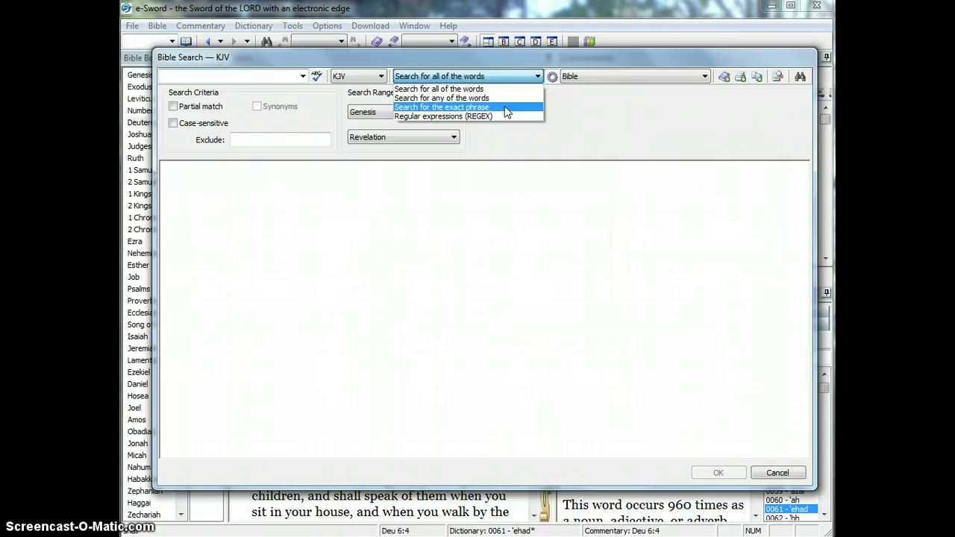
{"action": "left_click", "coordinate": [503, 116]}
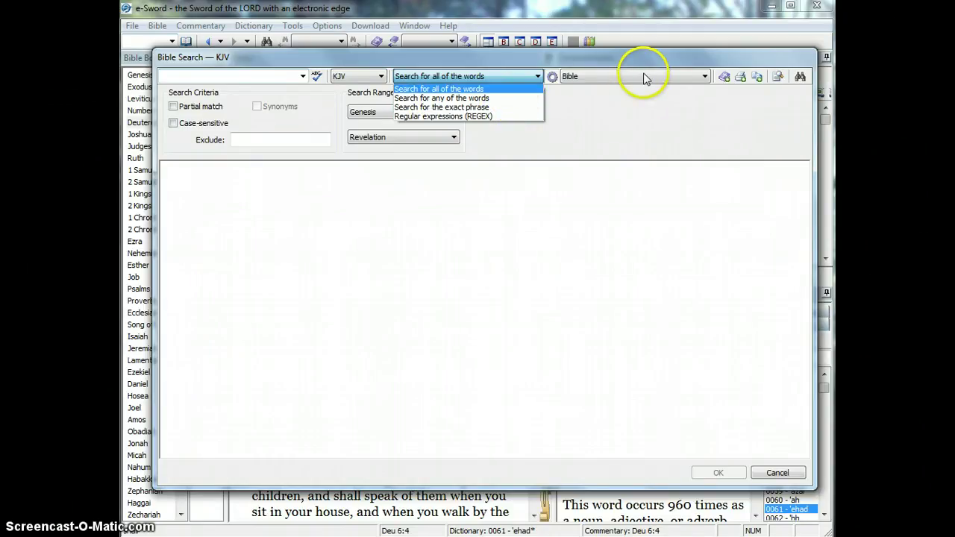
{"action": "left_click", "coordinate": [690, 78]}
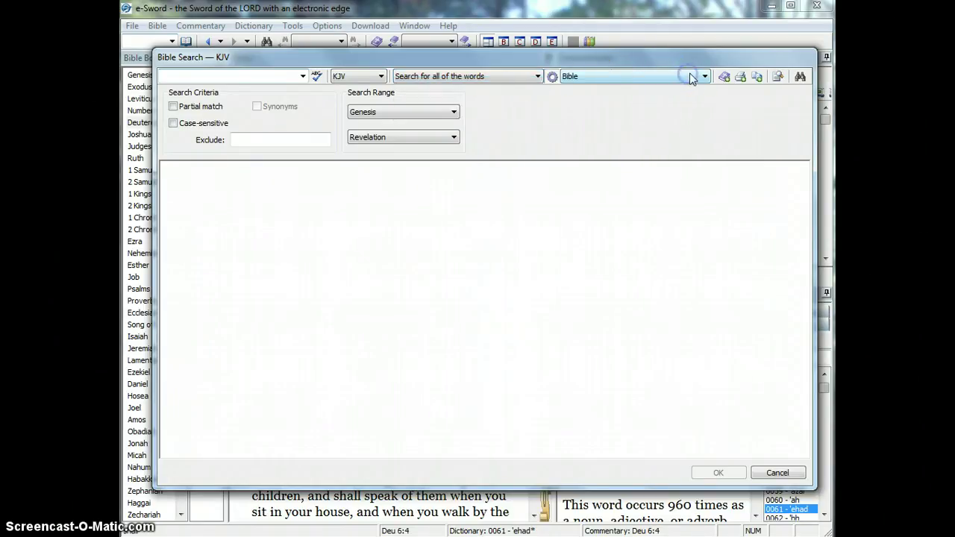
Step: Restrict the search range to the Pentateuch (Gen -- Deu), and reset it to the whole Bible
{"action": "left_click", "coordinate": [704, 76]}
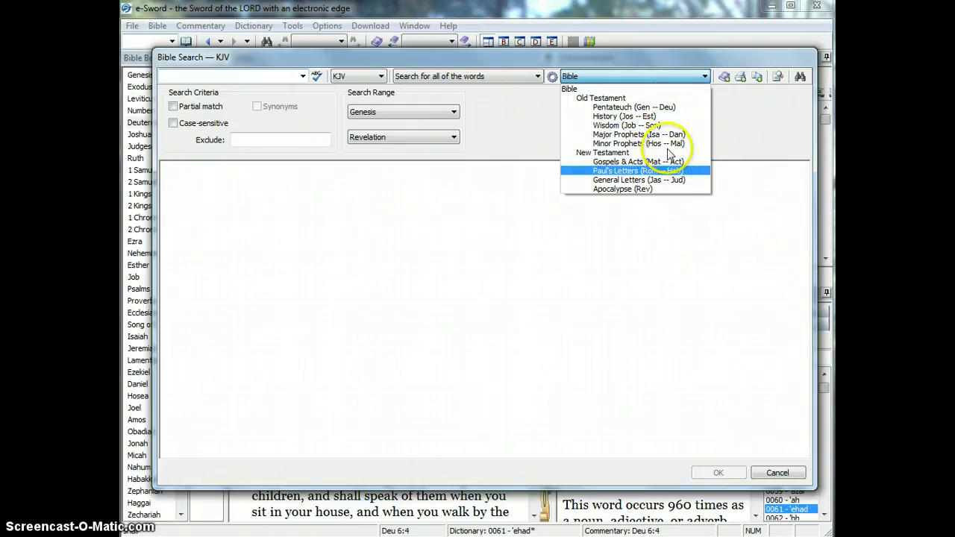
{"action": "left_click", "coordinate": [663, 109]}
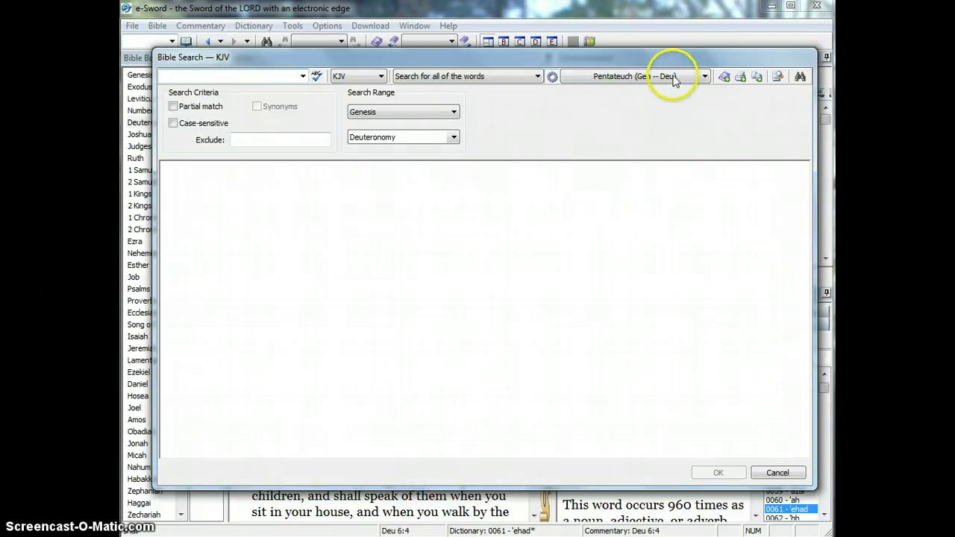
{"action": "left_click", "coordinate": [703, 77]}
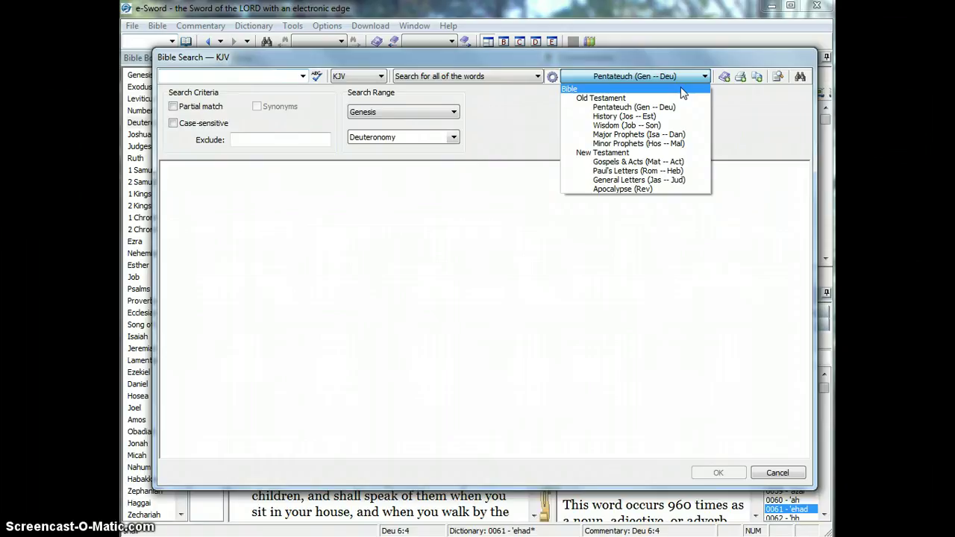
{"action": "left_click", "coordinate": [681, 89]}
{"action": "left_click", "coordinate": [731, 95]}
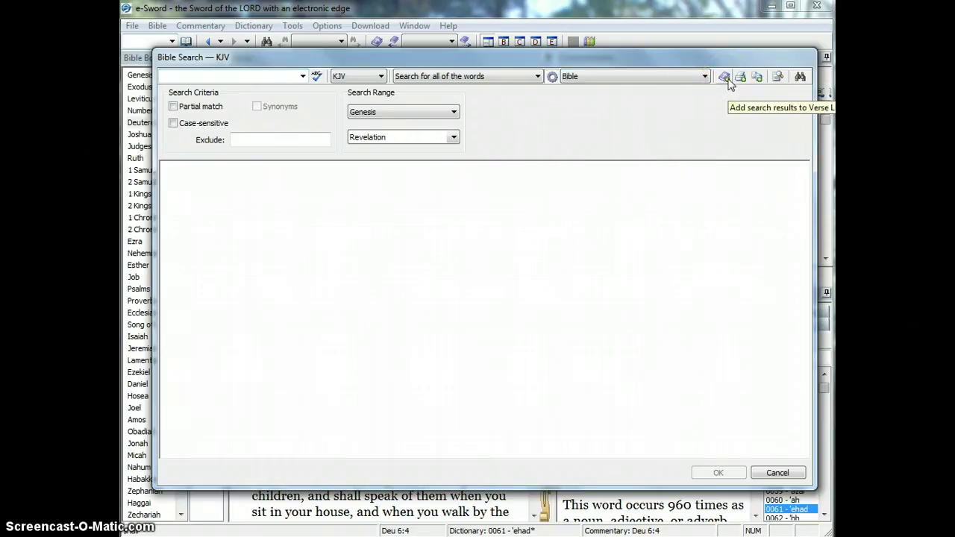
{"action": "left_click", "coordinate": [740, 80]}
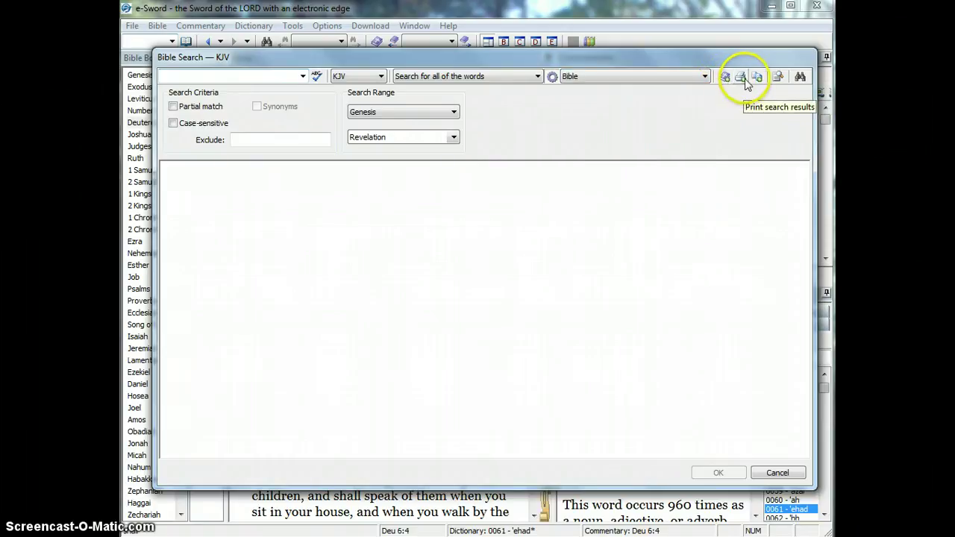
{"action": "left_click", "coordinate": [757, 82]}
{"action": "left_click", "coordinate": [776, 82]}
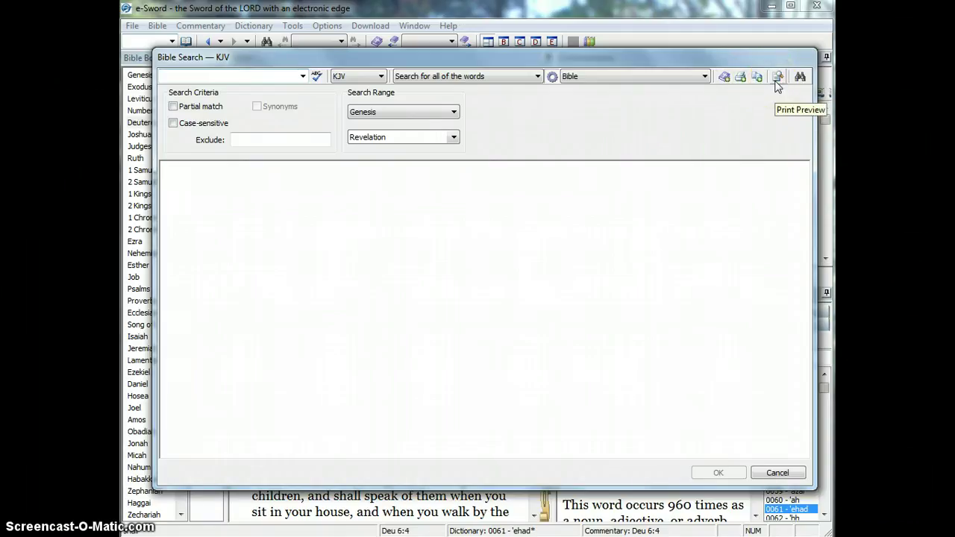
Step: Search the whole KJV Bible for verses containing all of the words "lord one"
{"action": "left_click", "coordinate": [234, 75]}
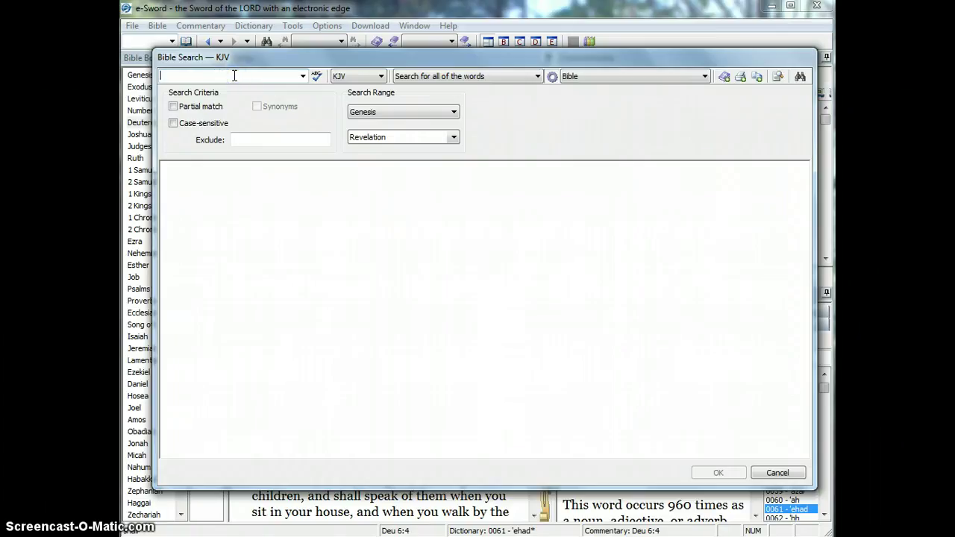
{"action": "type", "text": "lord one"}
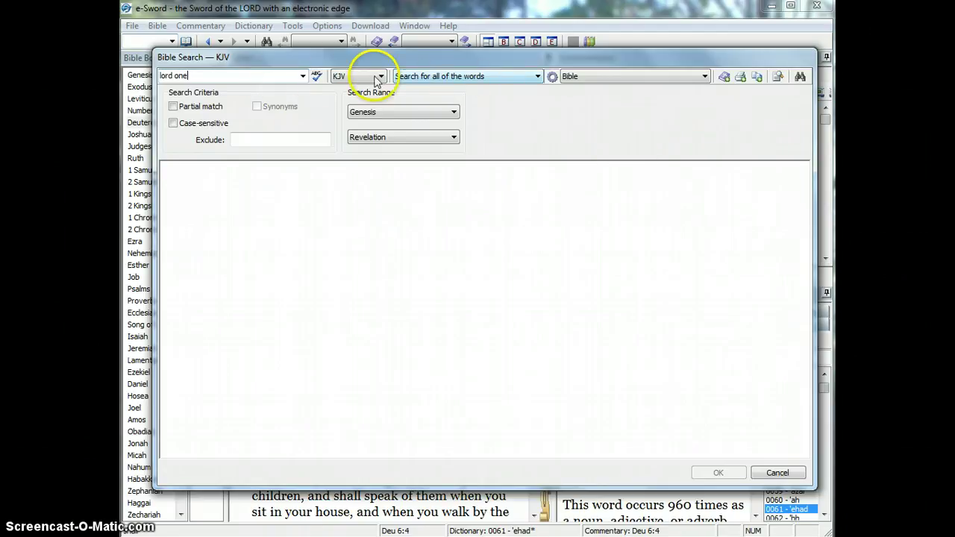
{"action": "left_click", "coordinate": [800, 77]}
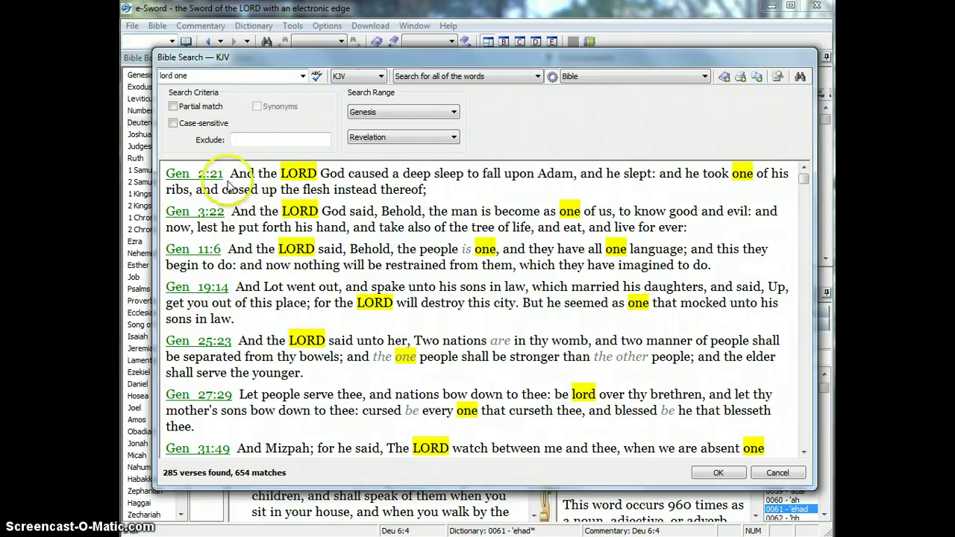
Step: Preview the Gen 2:21 reference and look through the matching verses from Genesis into the New Testament
{"action": "mouse_move", "coordinate": [218, 181]}
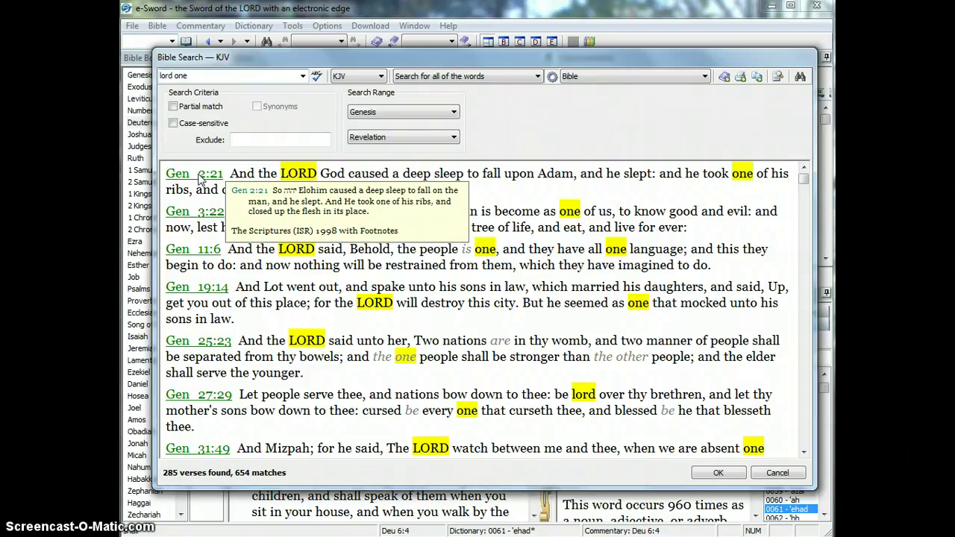
{"action": "left_click", "coordinate": [372, 187]}
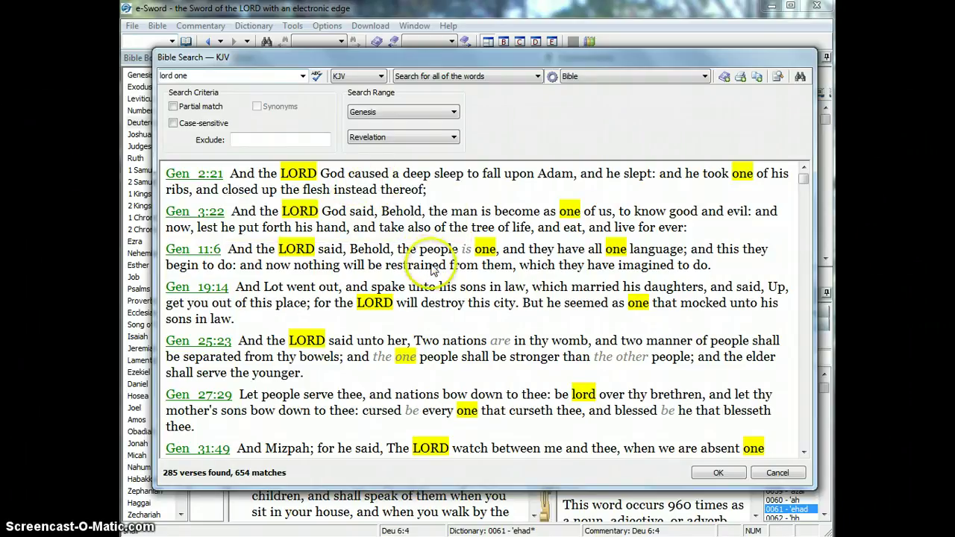
{"action": "left_click_drag", "start_coordinate": [804, 176], "coordinate": [807, 211]}
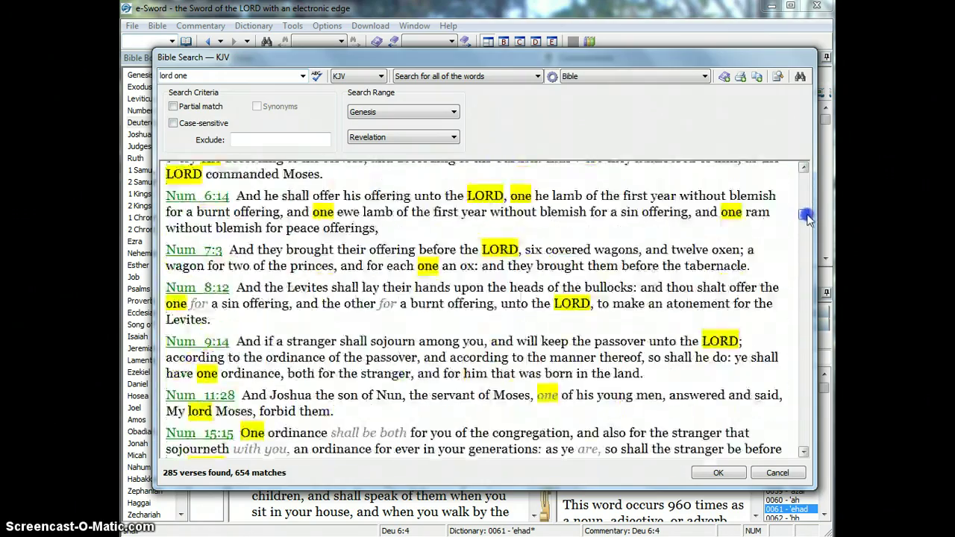
{"action": "mouse_move", "coordinate": [806, 216]}
{"action": "left_mouse_down"}
{"action": "mouse_move", "coordinate": [803, 455]}
{"action": "mouse_move", "coordinate": [805, 416]}
{"action": "left_mouse_up"}
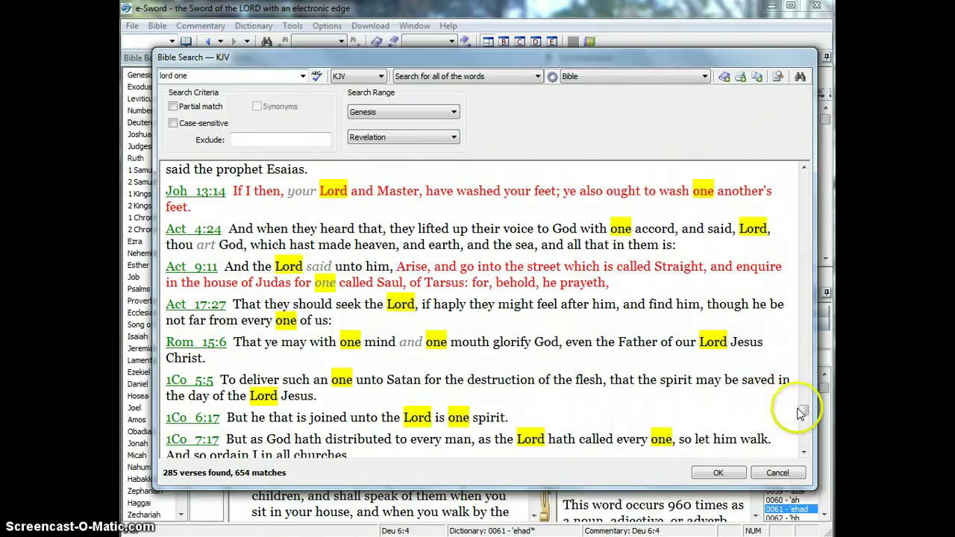
Step: Review the per-book match table at the end of the results and go back to the first matching verses
{"action": "left_click_drag", "start_coordinate": [804, 414], "coordinate": [806, 425]}
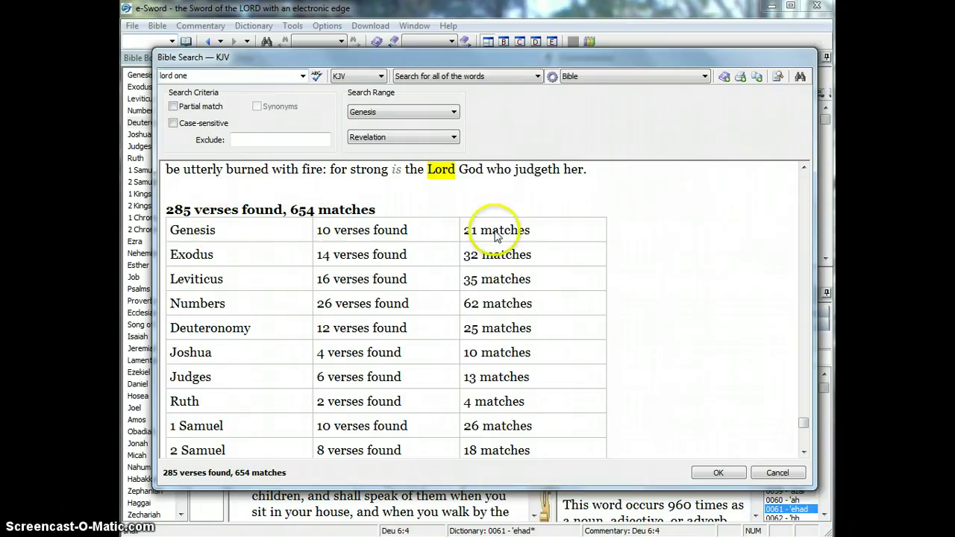
{"action": "scroll", "coordinate": [527, 287], "scroll_direction": "down", "scroll_amount": 6}
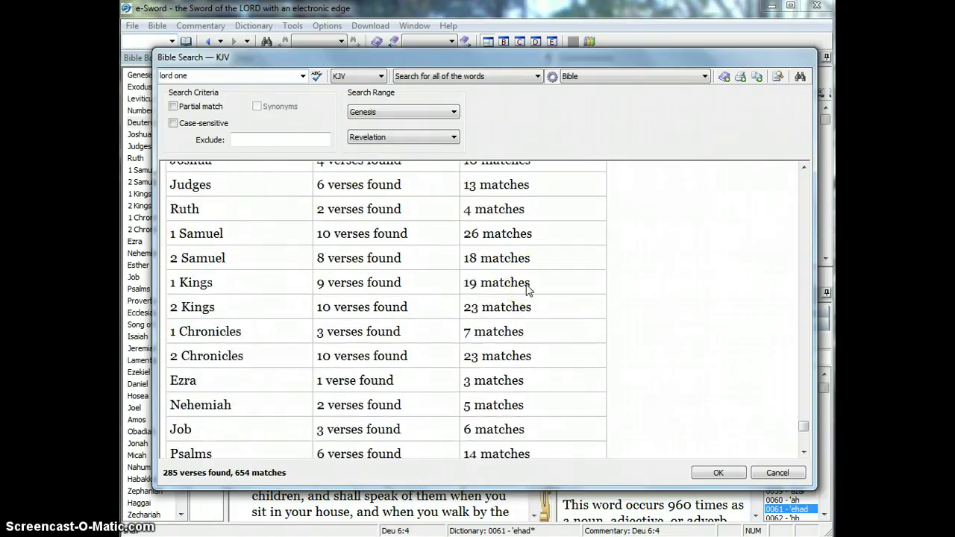
{"action": "scroll", "coordinate": [528, 288], "scroll_direction": "down", "scroll_amount": 10}
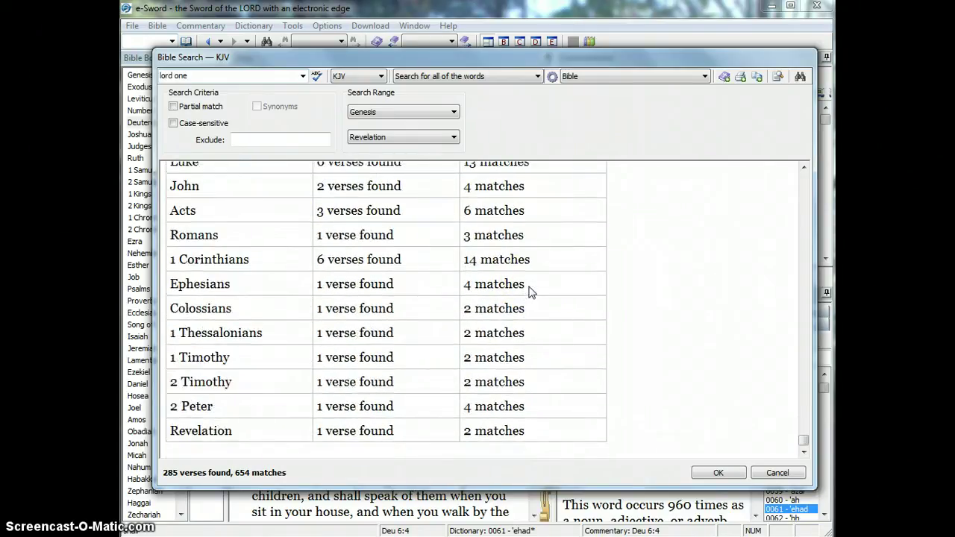
{"action": "scroll", "coordinate": [530, 291], "scroll_direction": "up", "scroll_amount": 20}
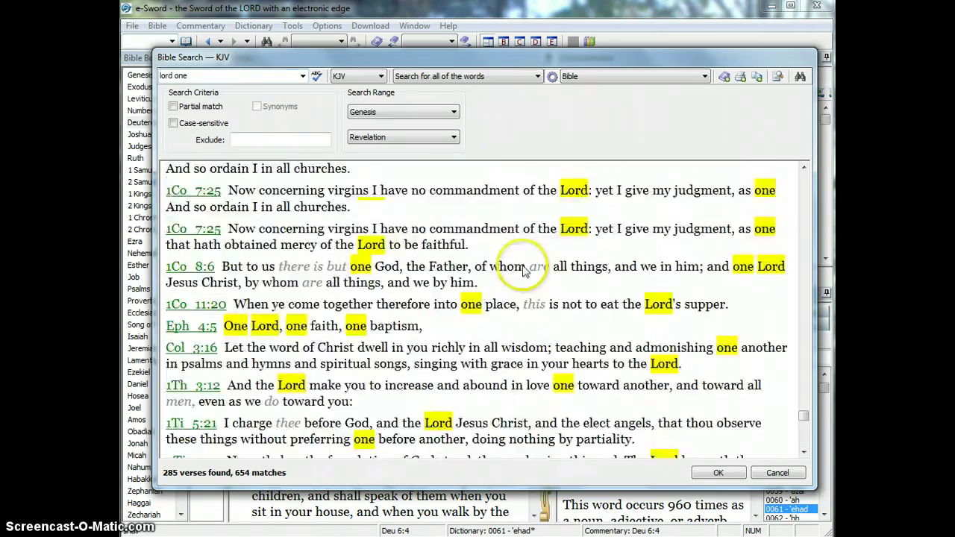
{"action": "scroll", "coordinate": [522, 261], "scroll_direction": "up", "scroll_amount": 20}
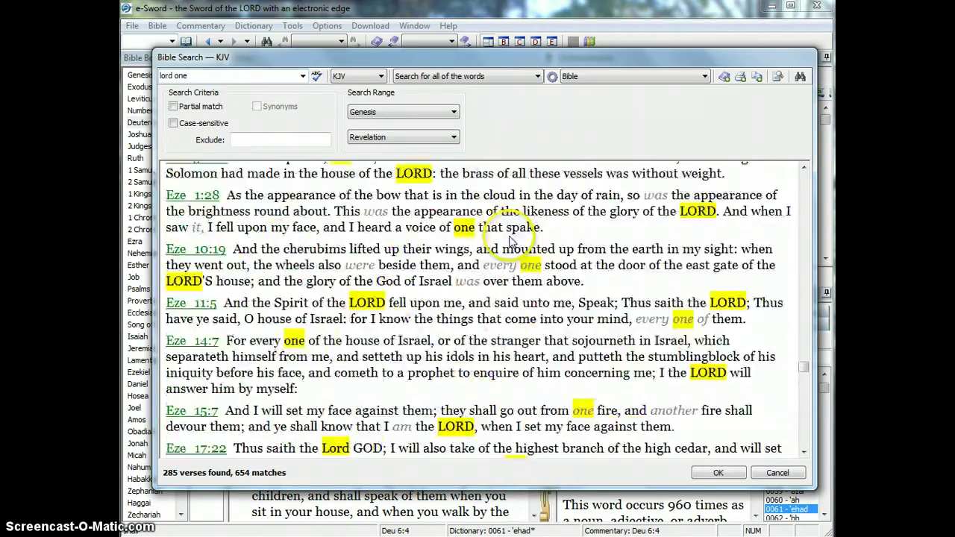
{"action": "scroll", "coordinate": [477, 119], "scroll_direction": "up", "scroll_amount": 20}
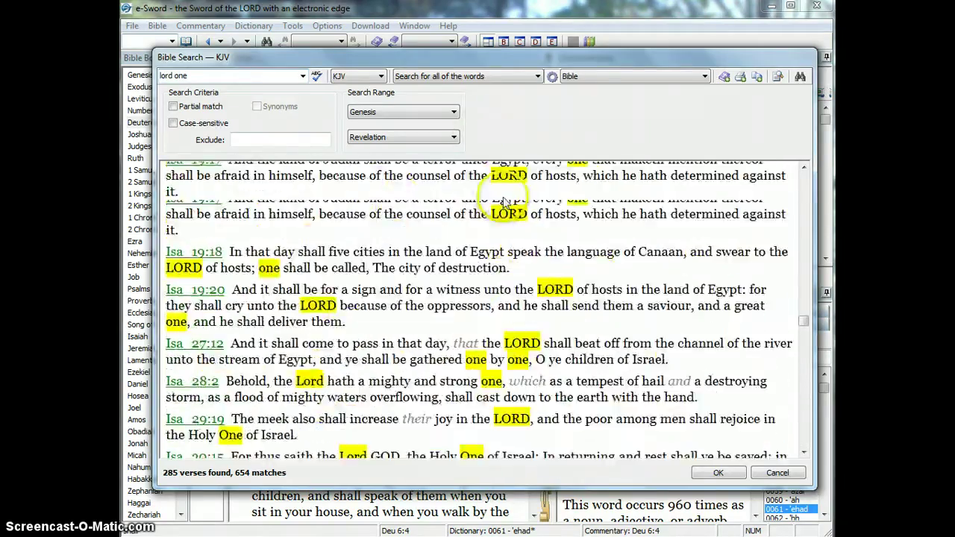
{"action": "left_click_drag", "start_coordinate": [813, 312], "coordinate": [805, 265]}
{"action": "scroll", "coordinate": [698, 258], "scroll_direction": "up", "scroll_amount": 15}
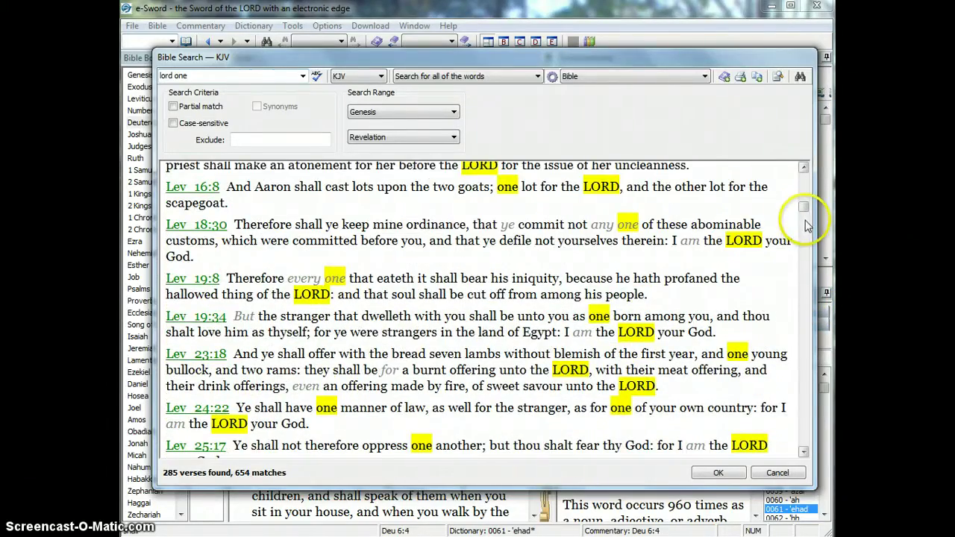
{"action": "left_click_drag", "start_coordinate": [800, 207], "coordinate": [810, 170]}
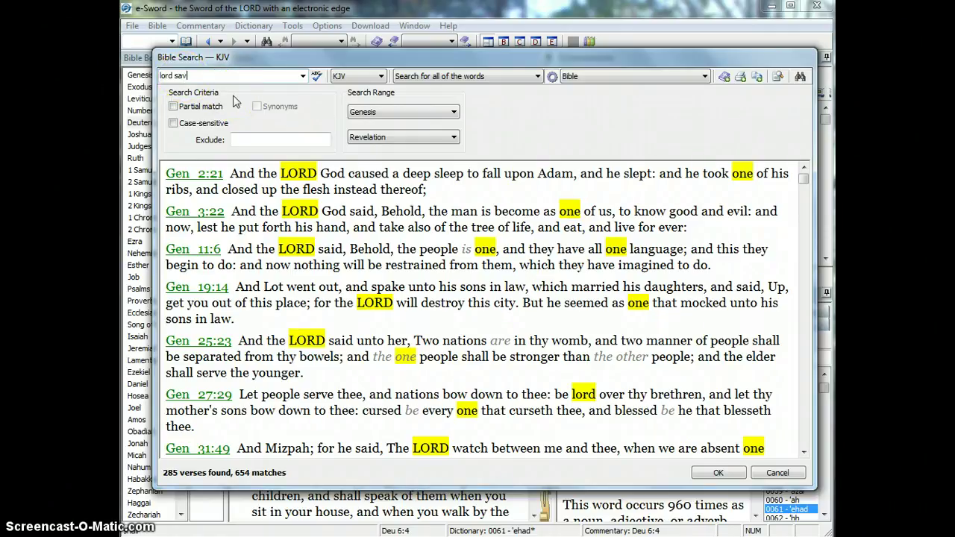
Step: Search the whole KJV Bible for all of the words "LORD sav" with partial match and case-sensitive criteria
{"action": "left_click", "coordinate": [174, 108]}
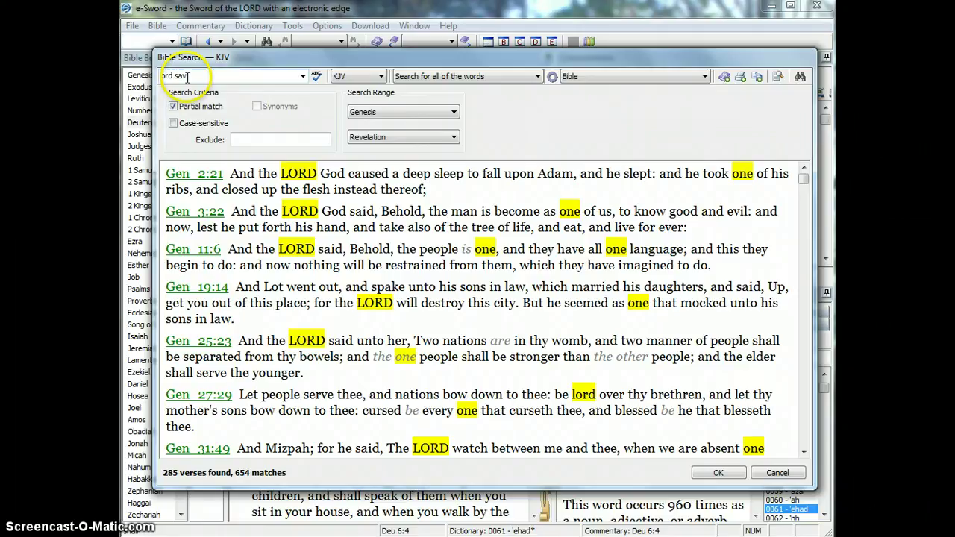
{"action": "left_click", "coordinate": [169, 79]}
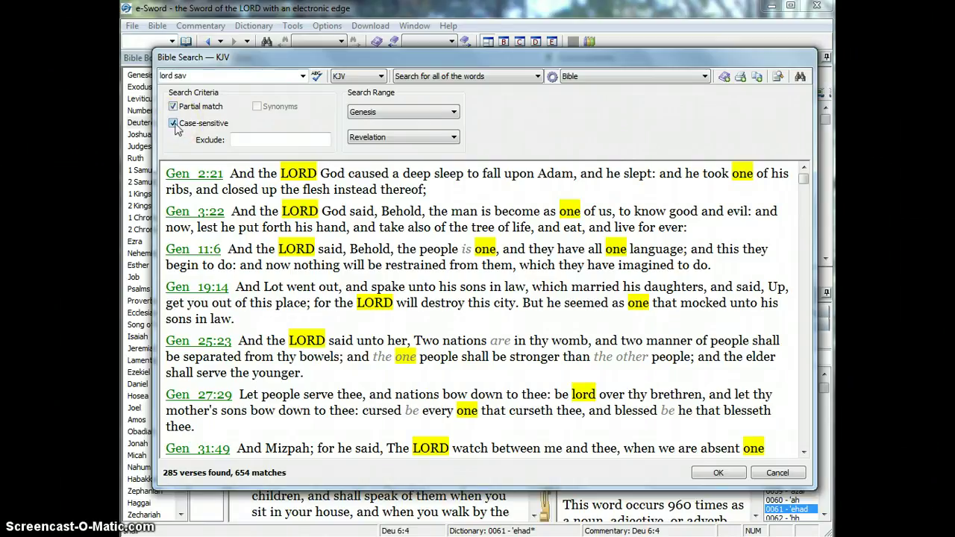
{"action": "left_click", "coordinate": [166, 76]}
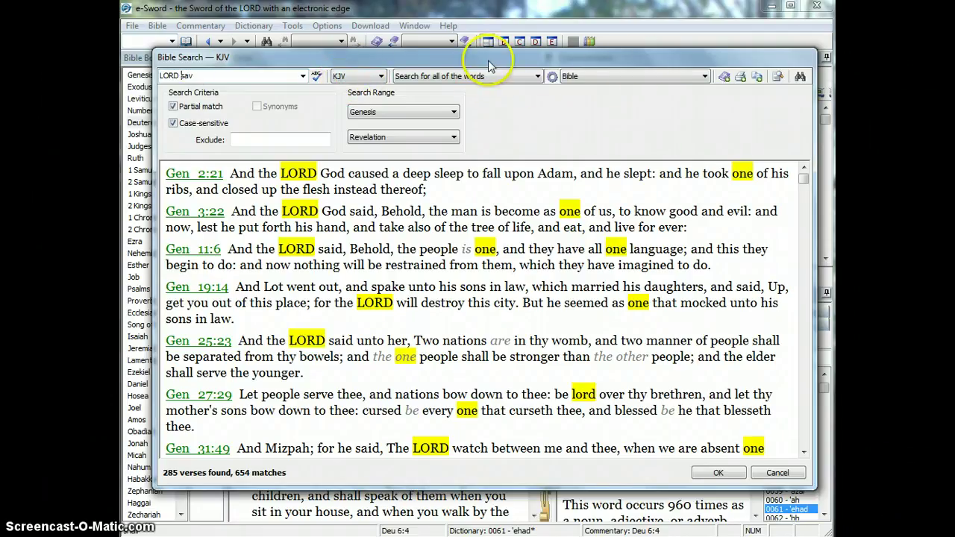
{"action": "left_click", "coordinate": [799, 77]}
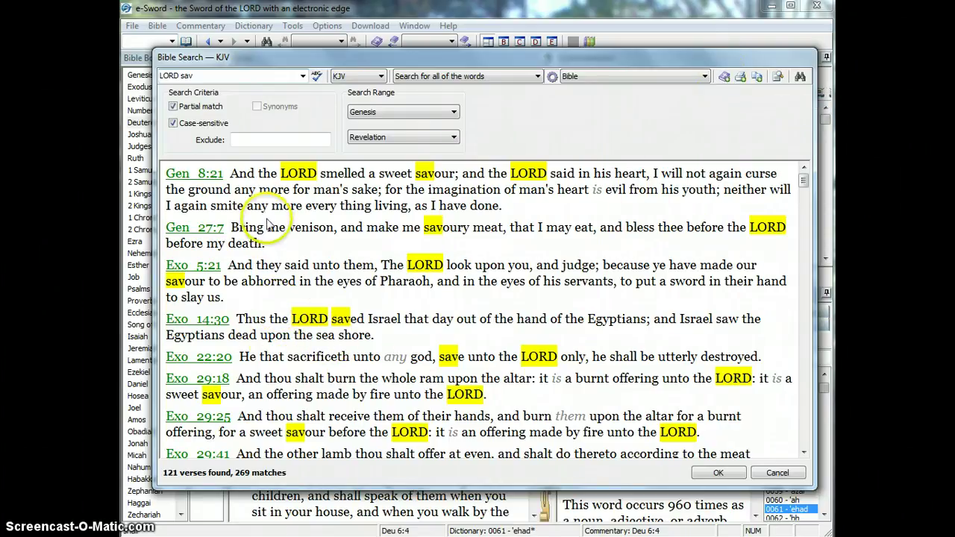
Step: Review the per-book match table at the end of the "LORD sav" results and accept the search
{"action": "left_click_drag", "start_coordinate": [804, 179], "coordinate": [660, 378]}
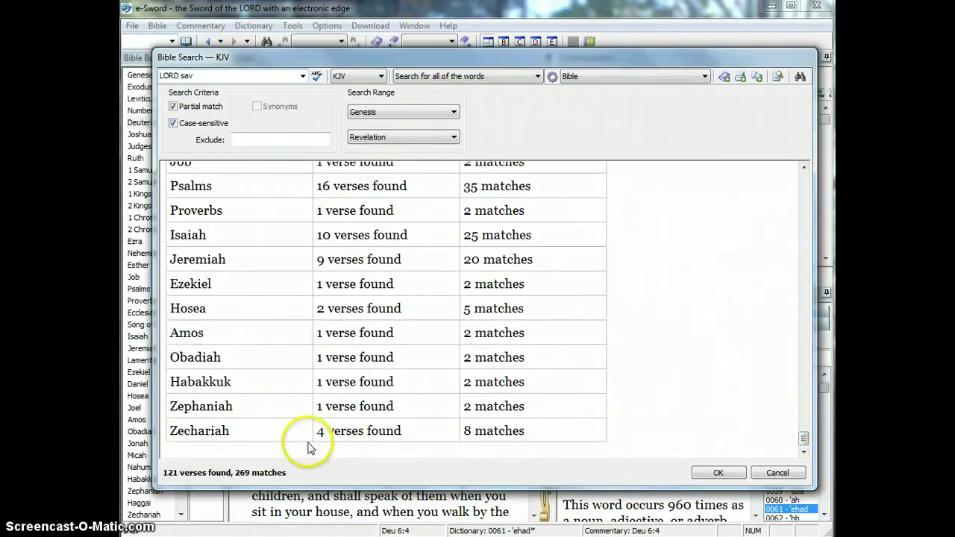
{"action": "left_click", "coordinate": [718, 473]}
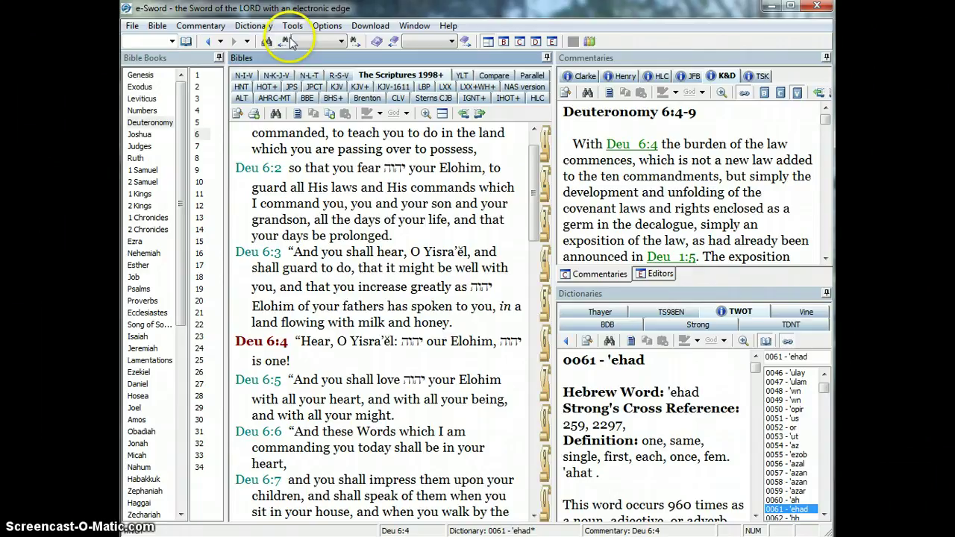
Step: Open Lev 1:9 and 2Ch 23:6 from the list of found verses to view them in the Bible text
{"action": "left_click", "coordinate": [341, 41]}
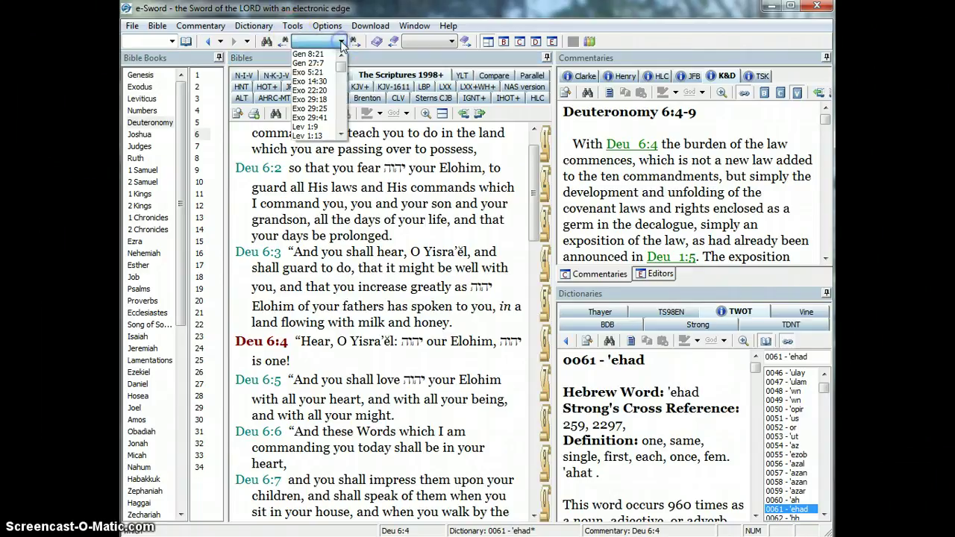
{"action": "mouse_move", "coordinate": [341, 66]}
{"action": "left_mouse_down"}
{"action": "mouse_move", "coordinate": [344, 122]}
{"action": "mouse_move", "coordinate": [352, 65]}
{"action": "left_mouse_up"}
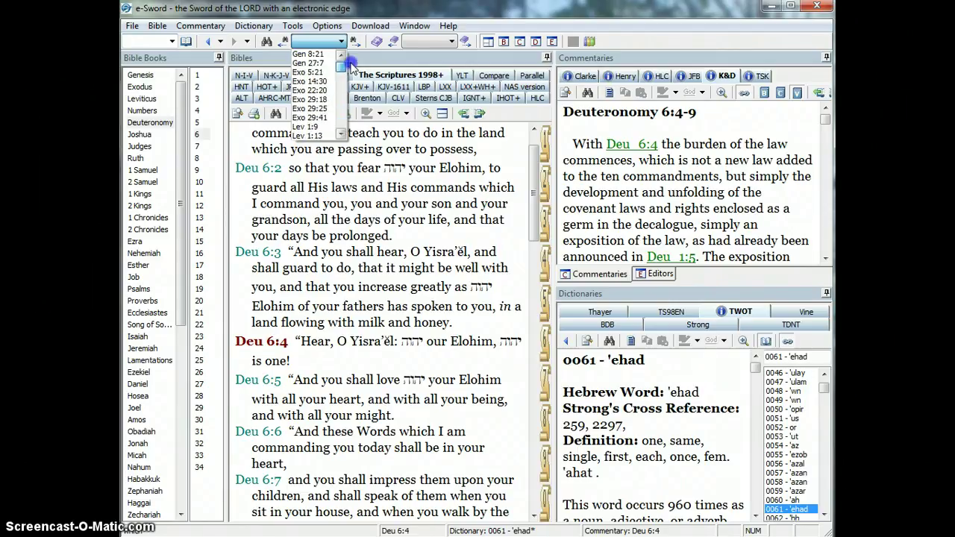
{"action": "left_click", "coordinate": [307, 126]}
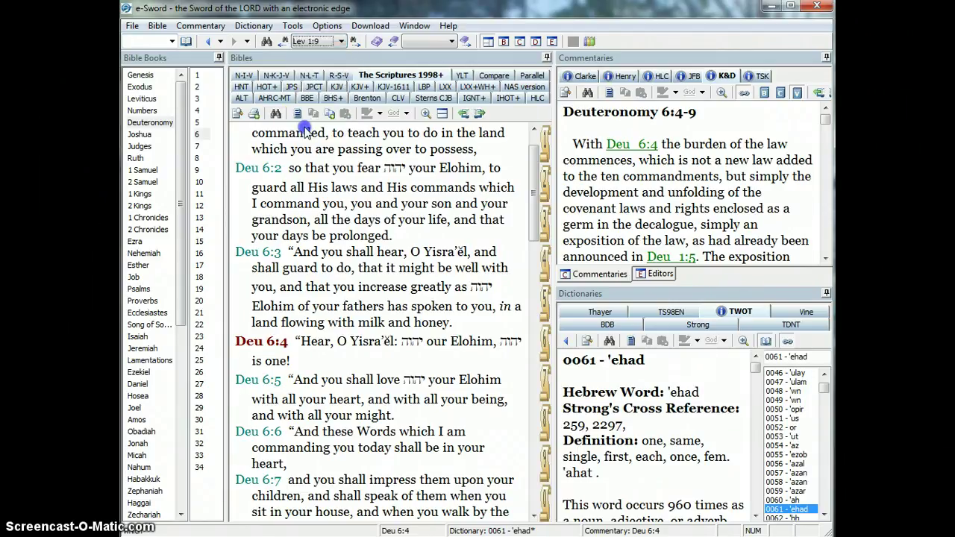
{"action": "left_click", "coordinate": [382, 378]}
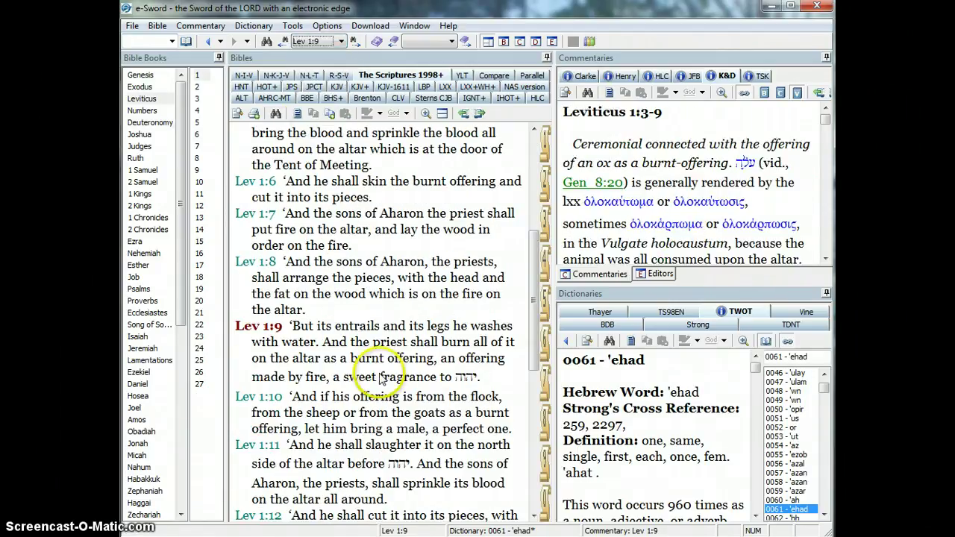
{"action": "left_click", "coordinate": [341, 41]}
{"action": "scroll", "coordinate": [321, 89], "scroll_direction": "down", "scroll_amount": 3}
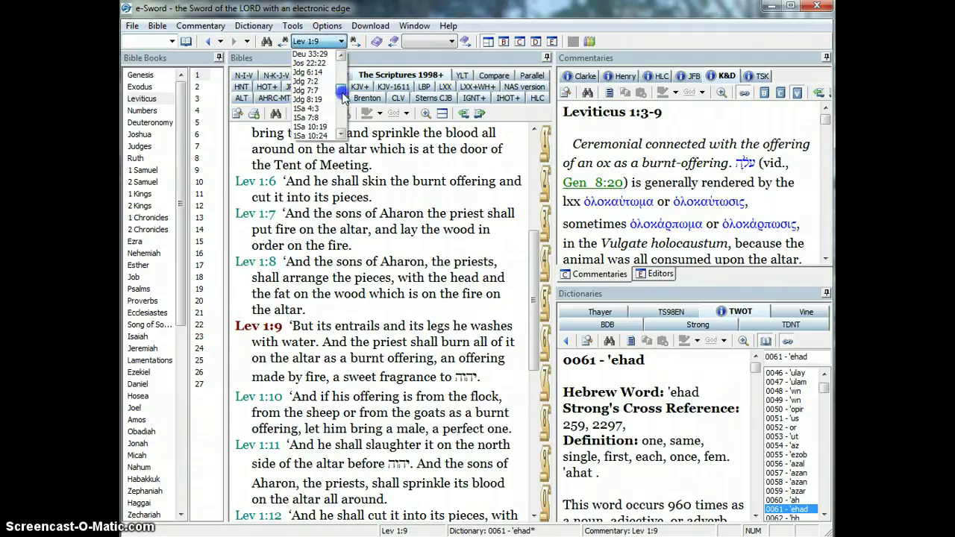
{"action": "left_click", "coordinate": [314, 115]}
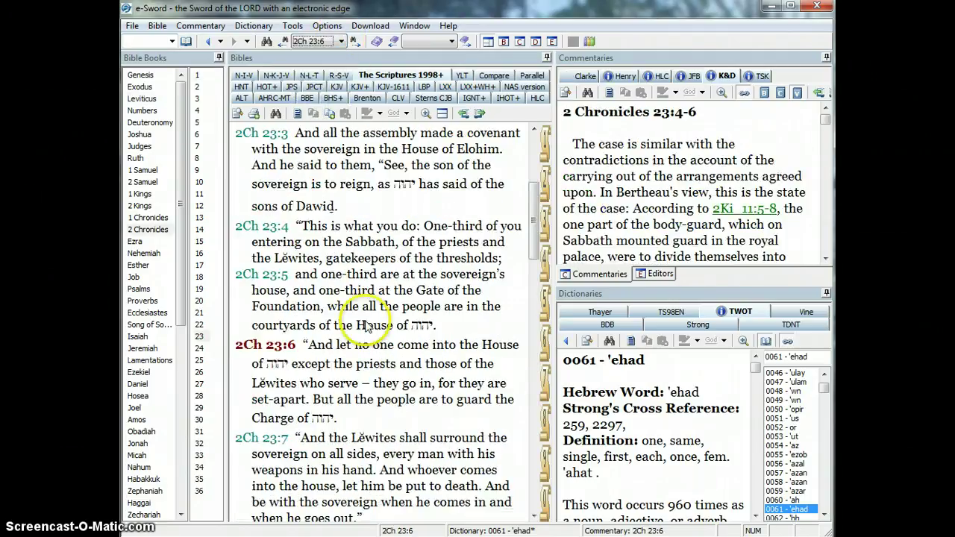
Step: Go back to the first found verse, Gen 8:21, and show it in the KJV translation
{"action": "left_click", "coordinate": [340, 41]}
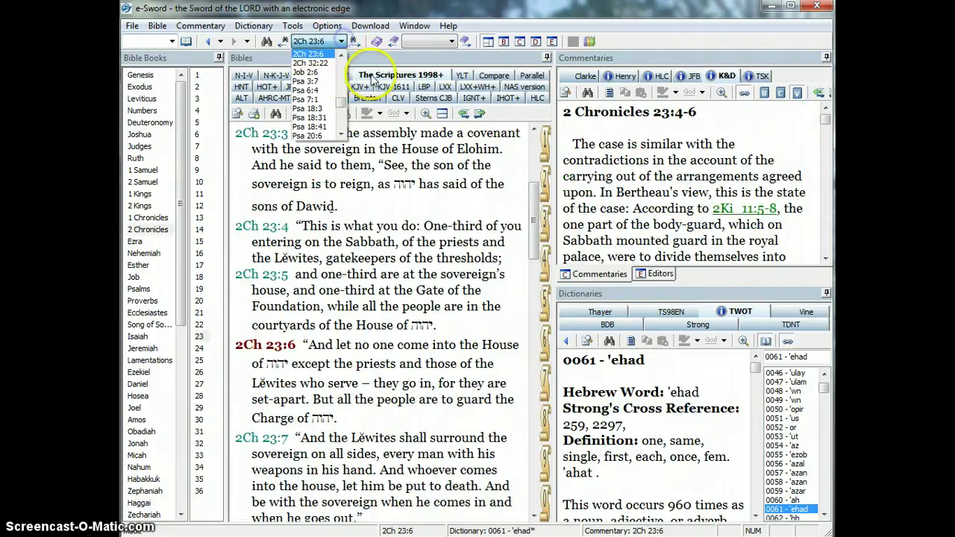
{"action": "left_click_drag", "start_coordinate": [340, 104], "coordinate": [343, 66]}
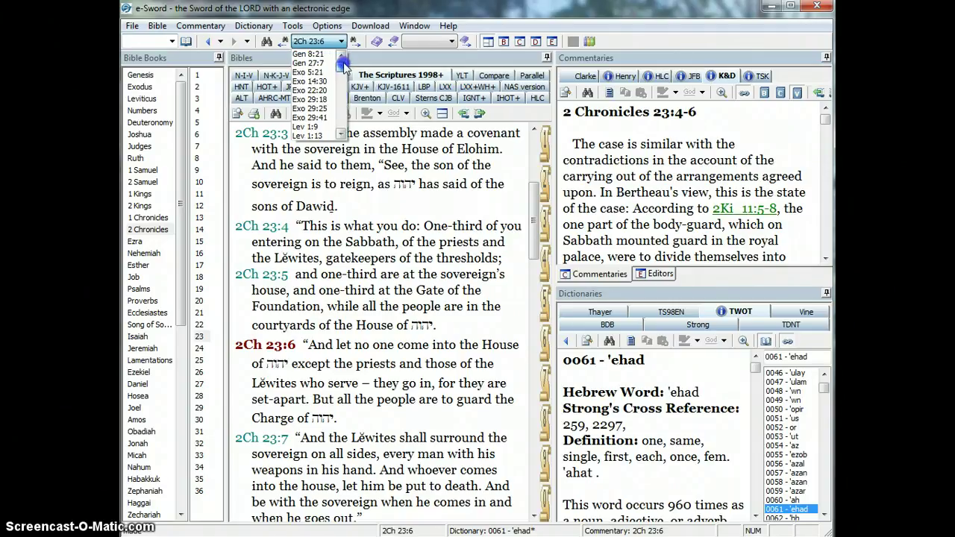
{"action": "left_click", "coordinate": [320, 55]}
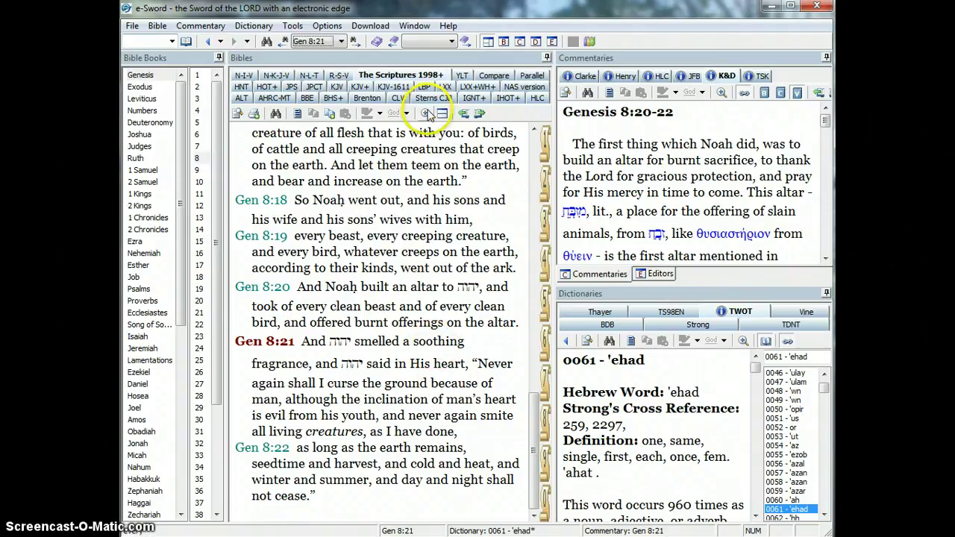
{"action": "left_click", "coordinate": [337, 87]}
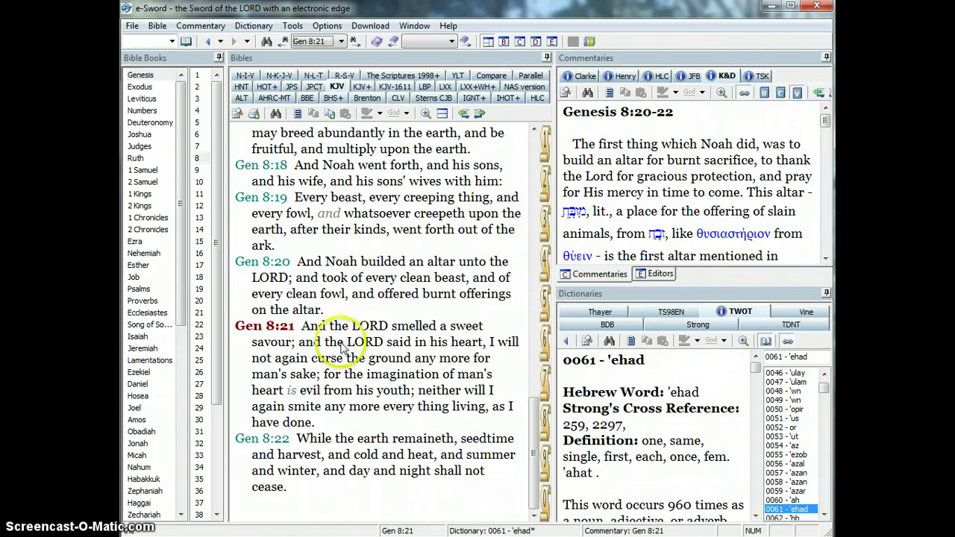
Step: Step forward through the found verses in the KJV, from Gen 27:7 and Exo 5:21 to Exo 14:30
{"action": "left_click", "coordinate": [339, 41]}
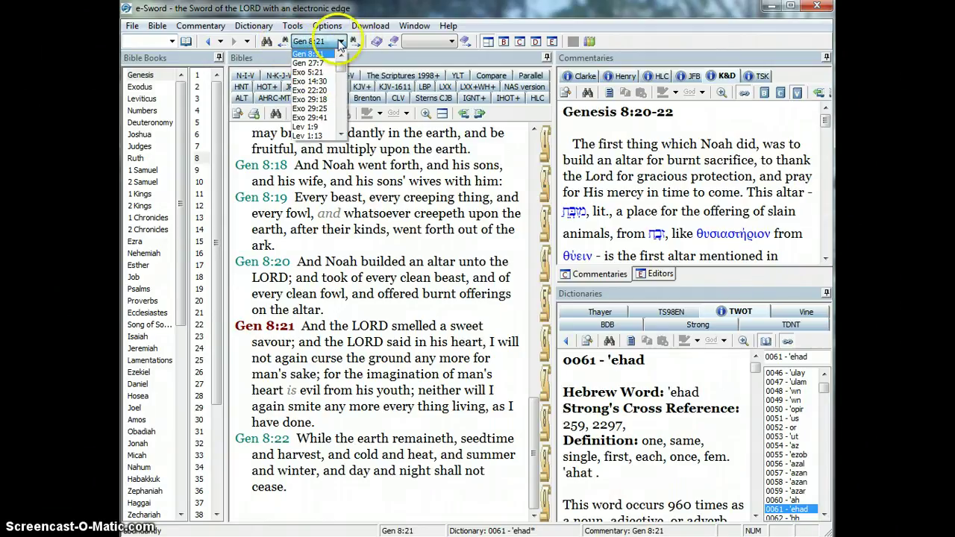
{"action": "left_click", "coordinate": [330, 54]}
{"action": "left_click", "coordinate": [358, 43]}
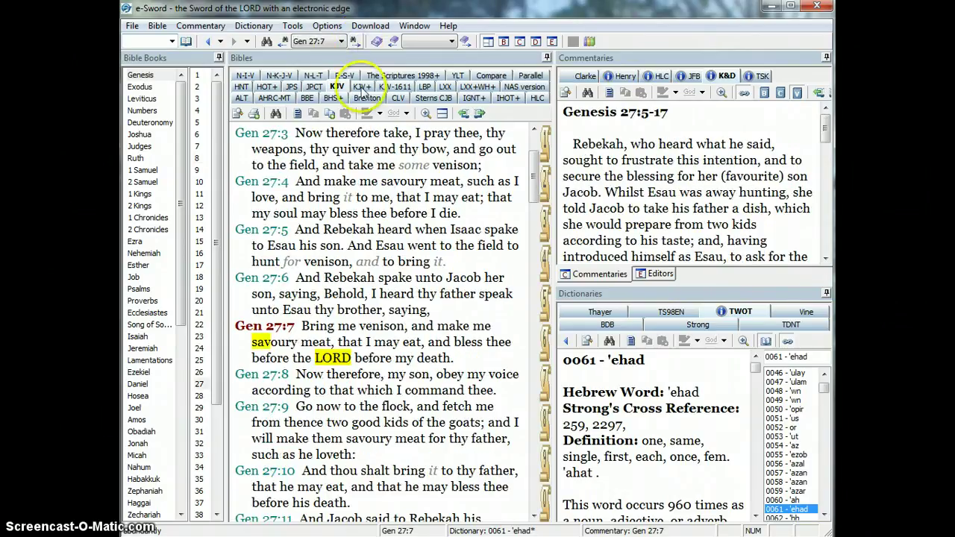
{"action": "left_click", "coordinate": [354, 42]}
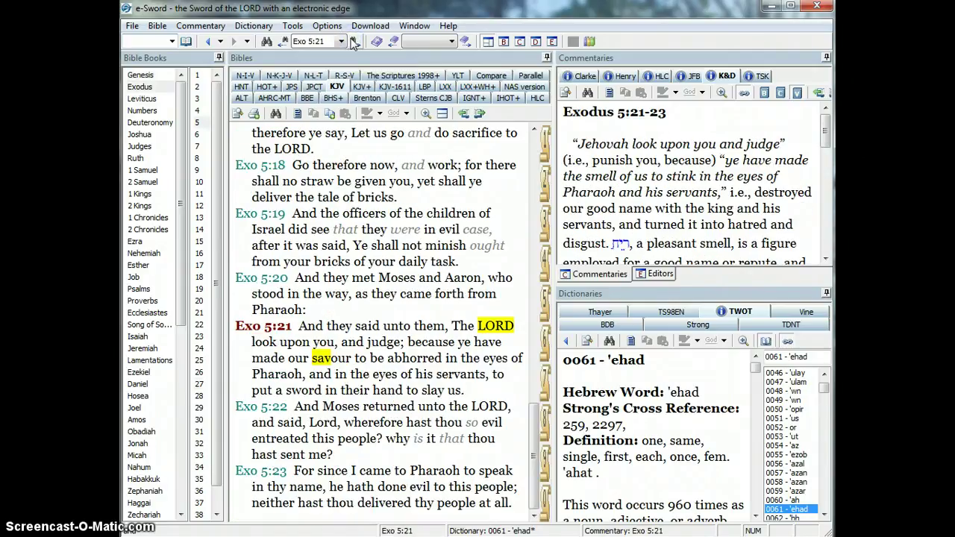
{"action": "left_click", "coordinate": [354, 43]}
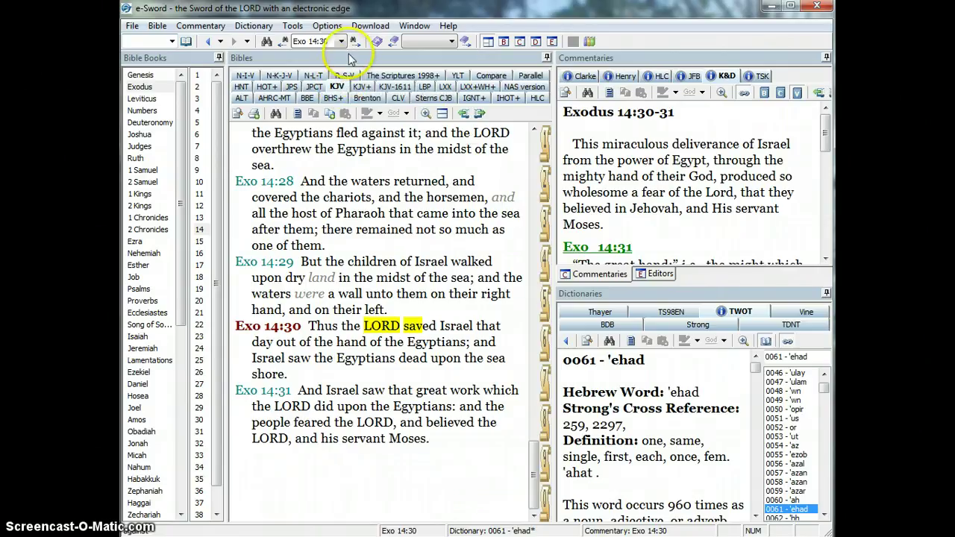
Step: Show Exo 14:30 in KJV+ and look up Strong's number H3467 for "saved" in the BDB dictionary
{"action": "left_click", "coordinate": [360, 87]}
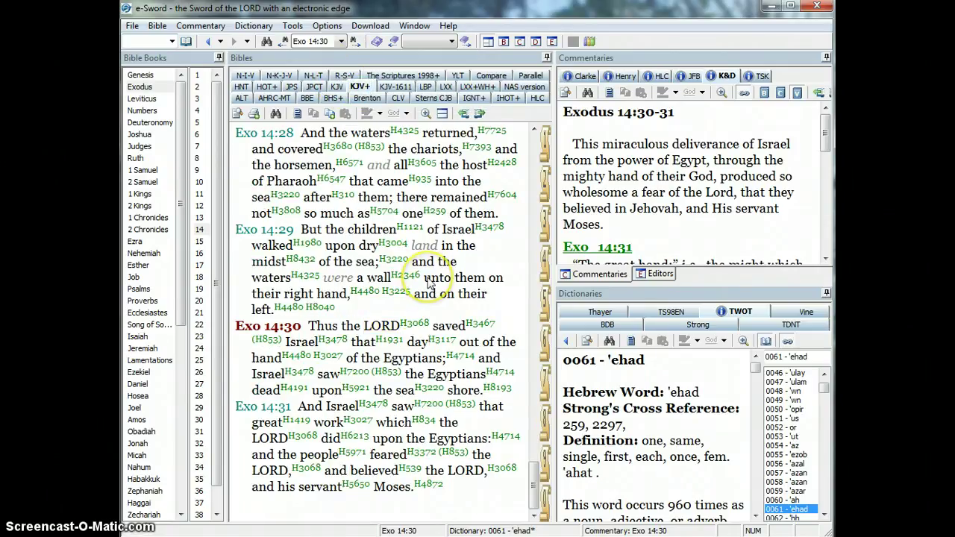
{"action": "left_click", "coordinate": [601, 324]}
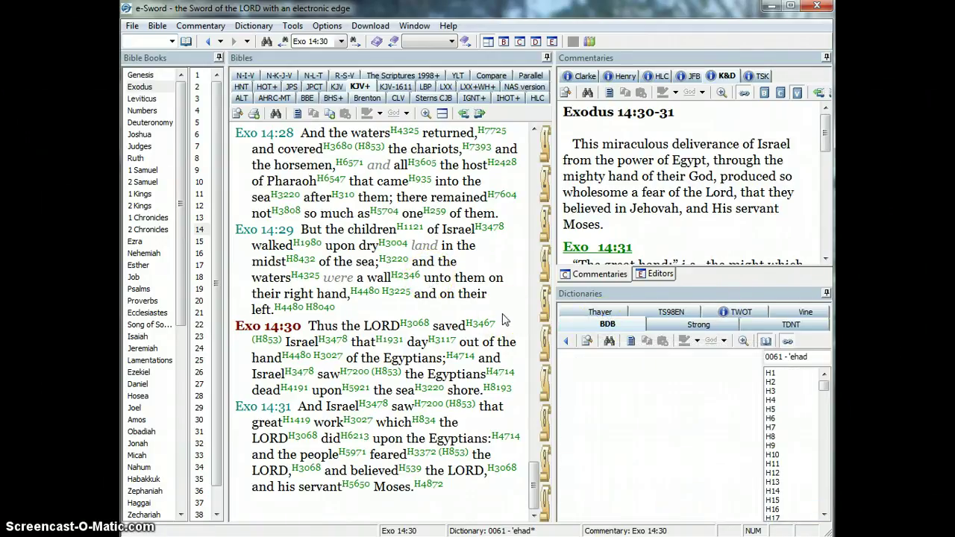
{"action": "mouse_move", "coordinate": [482, 329]}
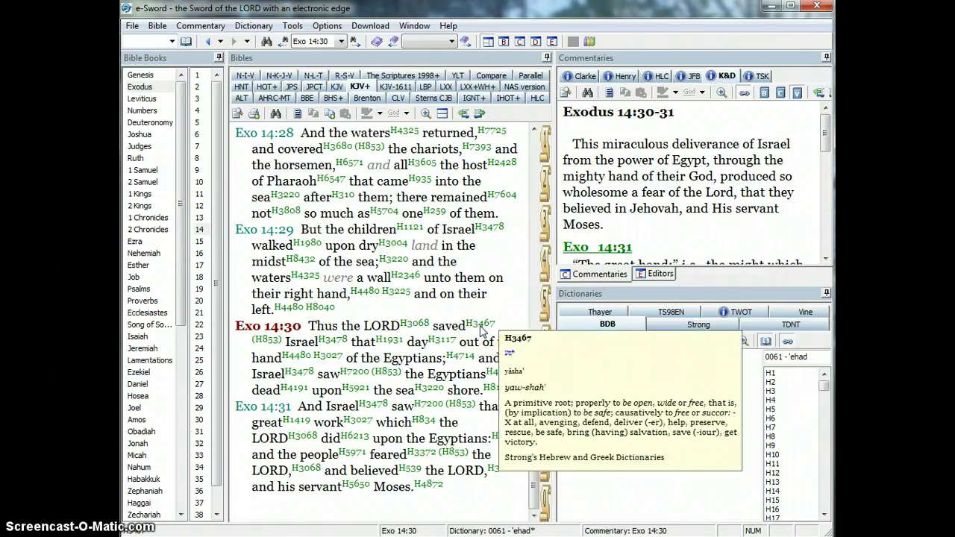
{"action": "left_click", "coordinate": [480, 328]}
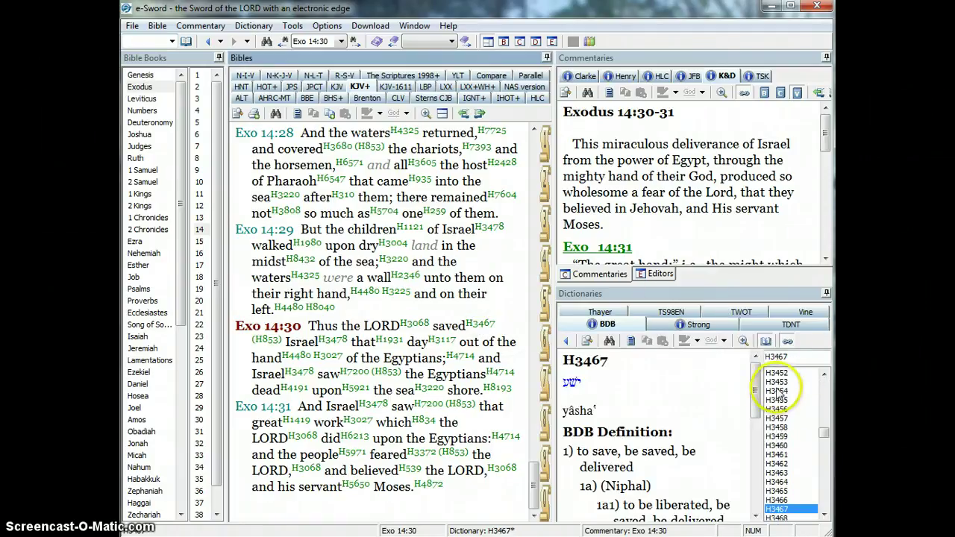
Step: Find the TWOT number at the end of the BDB entry and open entry 0929 - yasha' in TWOT
{"action": "left_click_drag", "start_coordinate": [756, 382], "coordinate": [769, 479]}
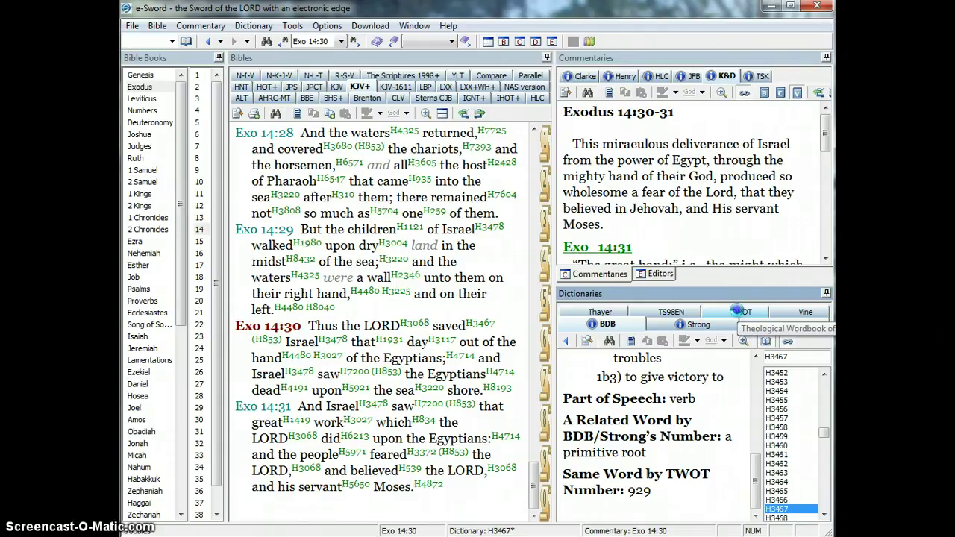
{"action": "left_click", "coordinate": [737, 311]}
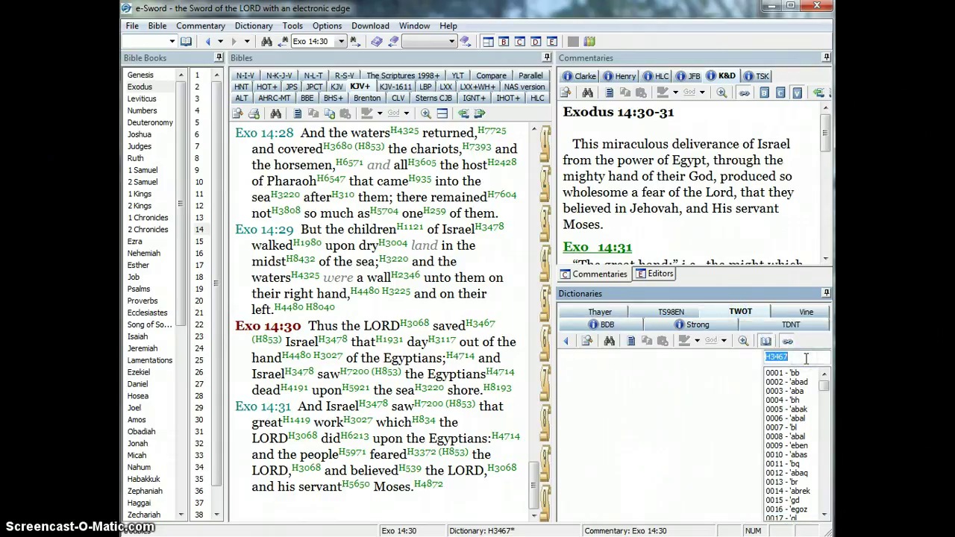
{"action": "type", "text": "0929 - yasha'"}
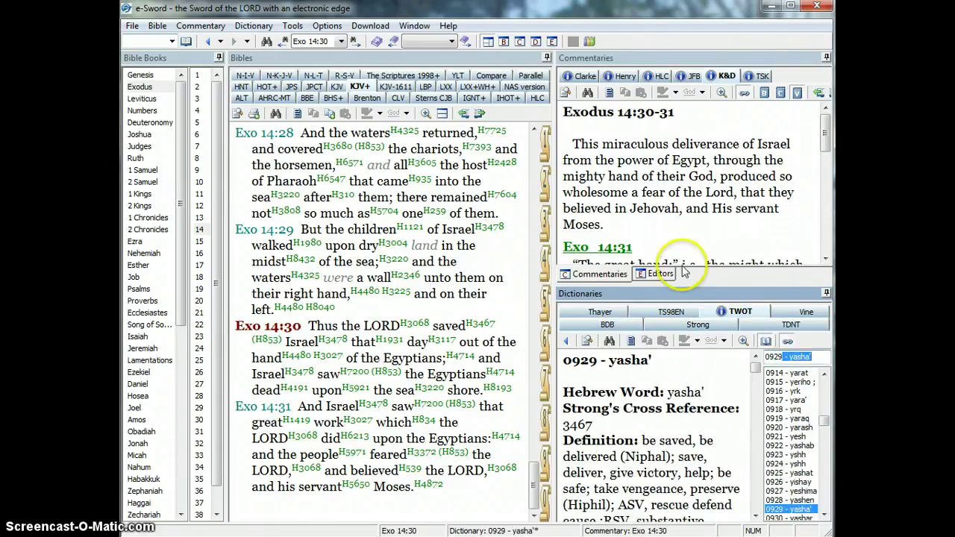
Step: Enlarge the dictionary view, read through the yasha' article down to Future Salvation, and restore the combined layout
{"action": "left_click", "coordinate": [536, 42]}
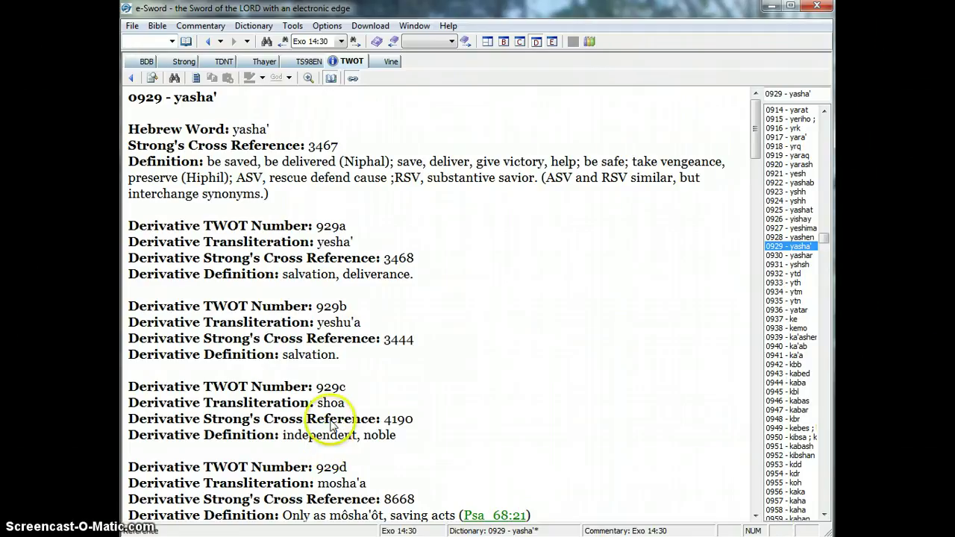
{"action": "scroll", "coordinate": [512, 434], "scroll_direction": "down", "scroll_amount": 9}
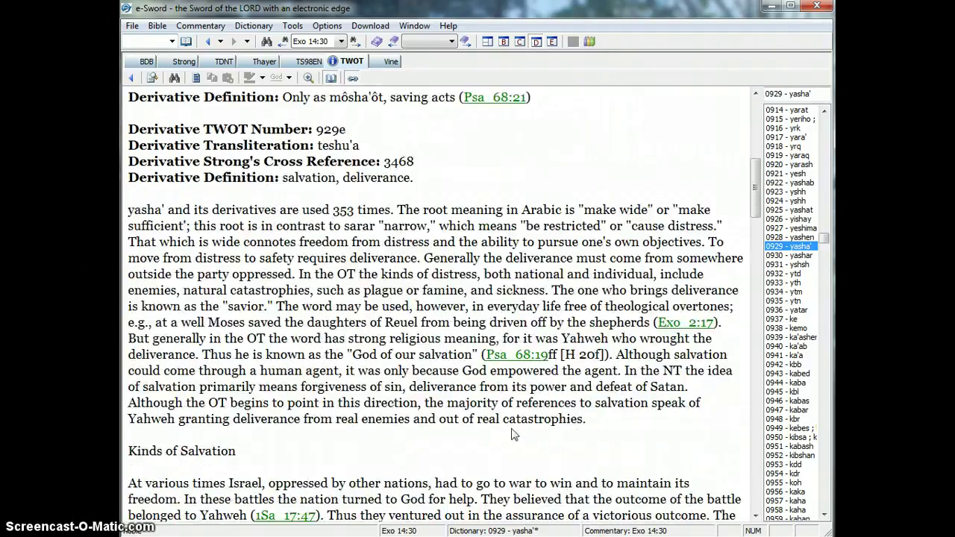
{"action": "scroll", "coordinate": [496, 265], "scroll_direction": "down", "scroll_amount": 3}
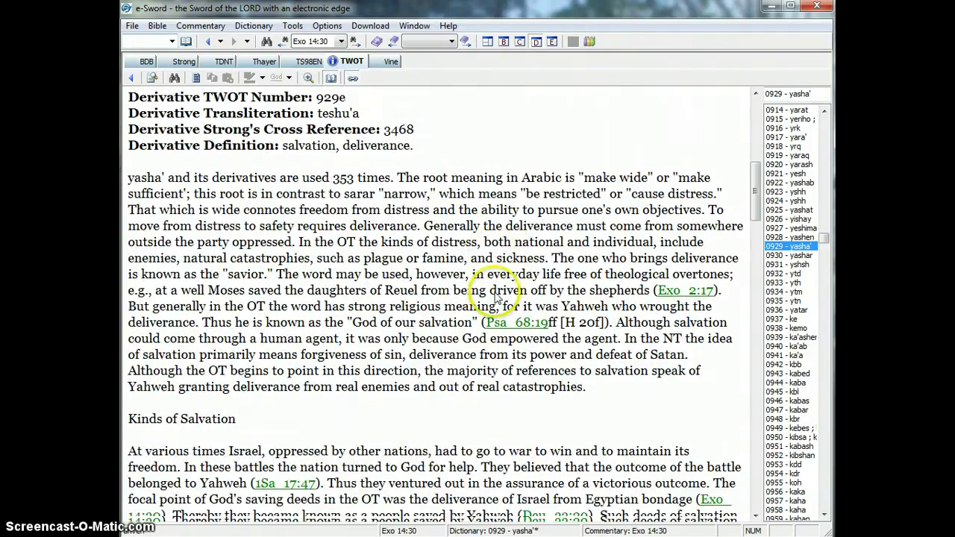
{"action": "scroll", "coordinate": [498, 302], "scroll_direction": "down", "scroll_amount": 5}
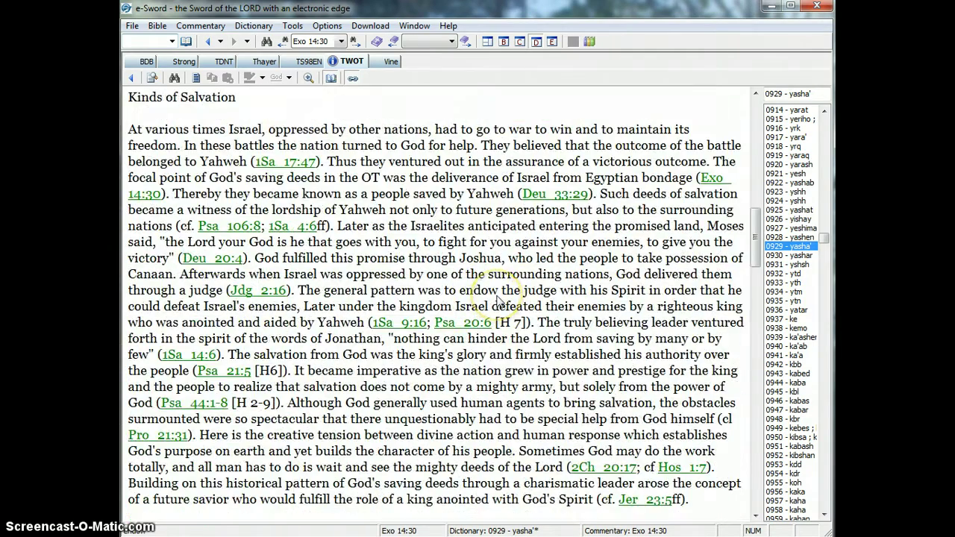
{"action": "scroll", "coordinate": [498, 300], "scroll_direction": "down", "scroll_amount": 7}
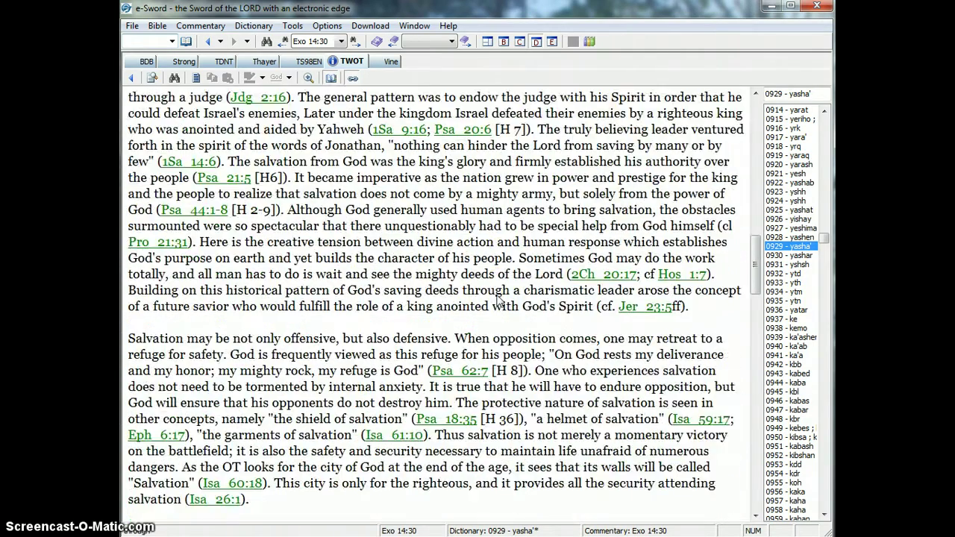
{"action": "scroll", "coordinate": [498, 299], "scroll_direction": "down", "scroll_amount": 20}
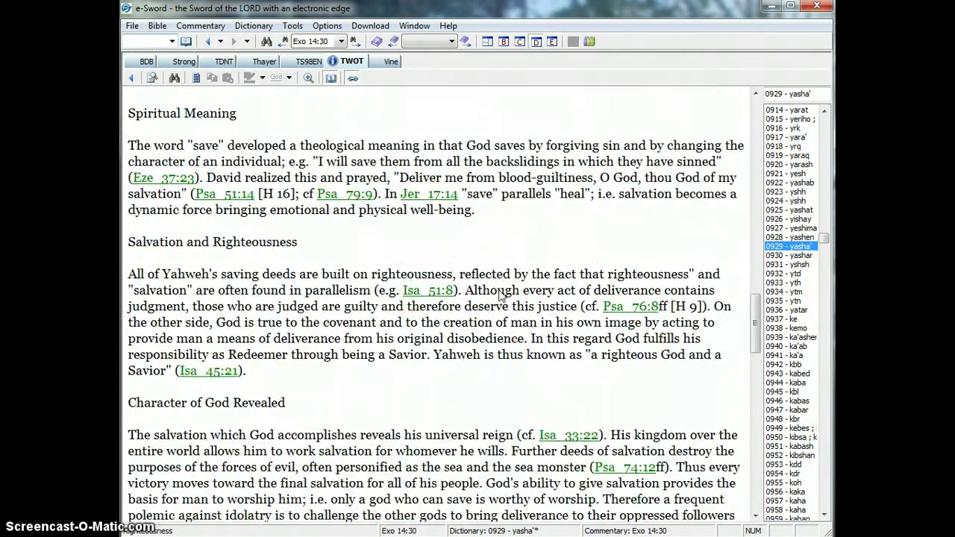
{"action": "scroll", "coordinate": [498, 296], "scroll_direction": "down", "scroll_amount": 7}
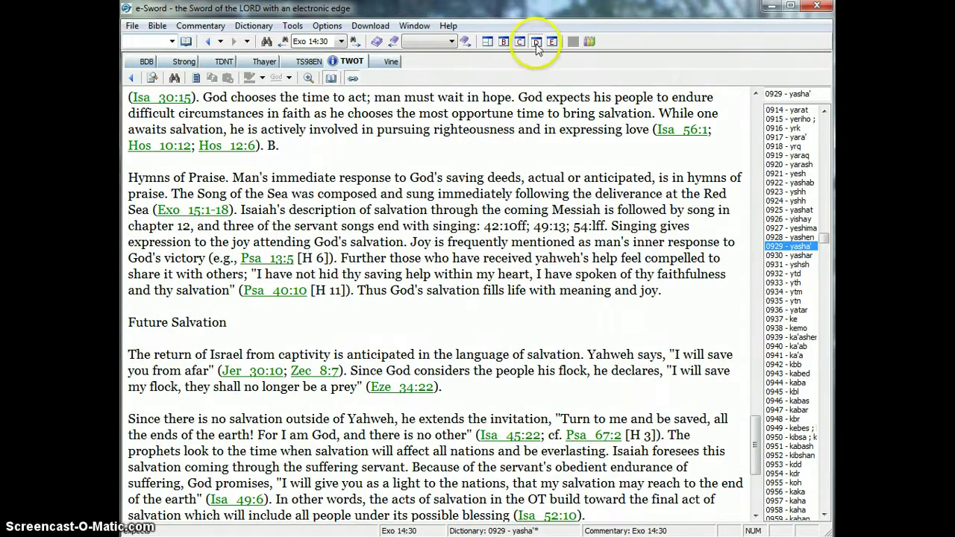
{"action": "left_click", "coordinate": [487, 41]}
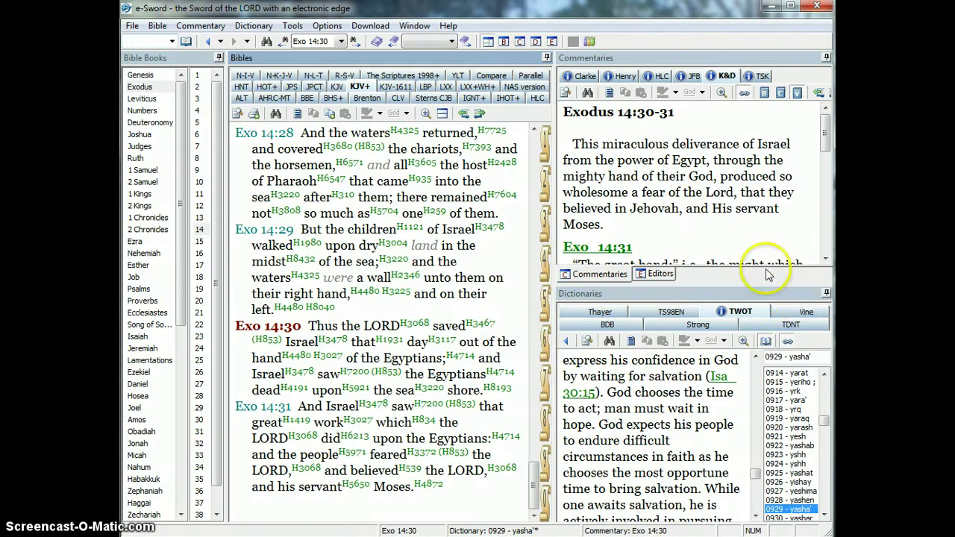
Step: Return to the BDB dictionary and go back through its history to entry H3467
{"action": "left_click", "coordinate": [621, 321]}
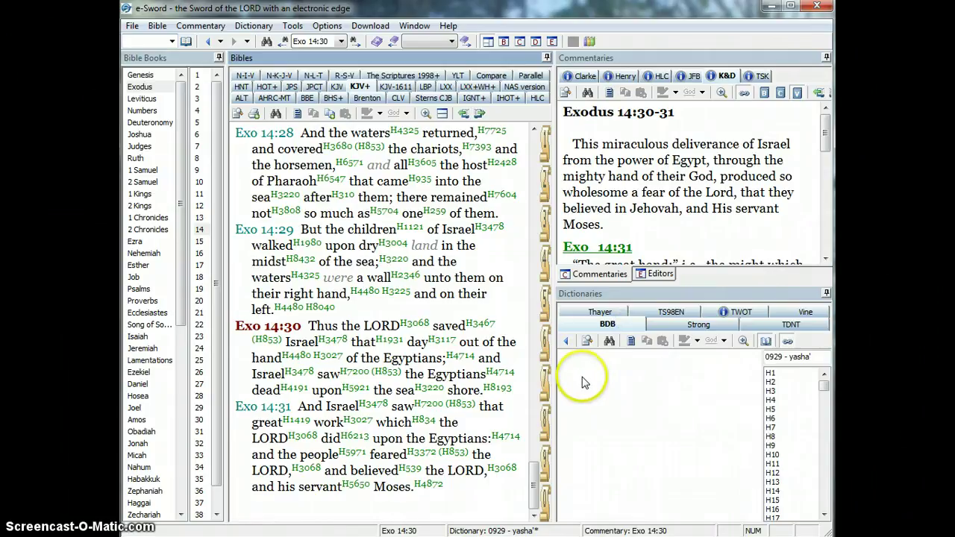
{"action": "left_click", "coordinate": [565, 343]}
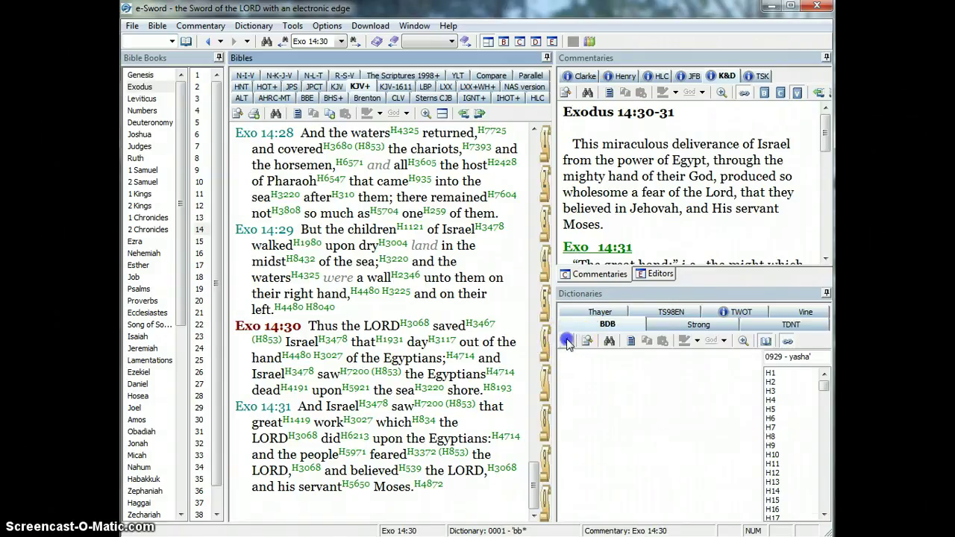
{"action": "left_click", "coordinate": [566, 342]}
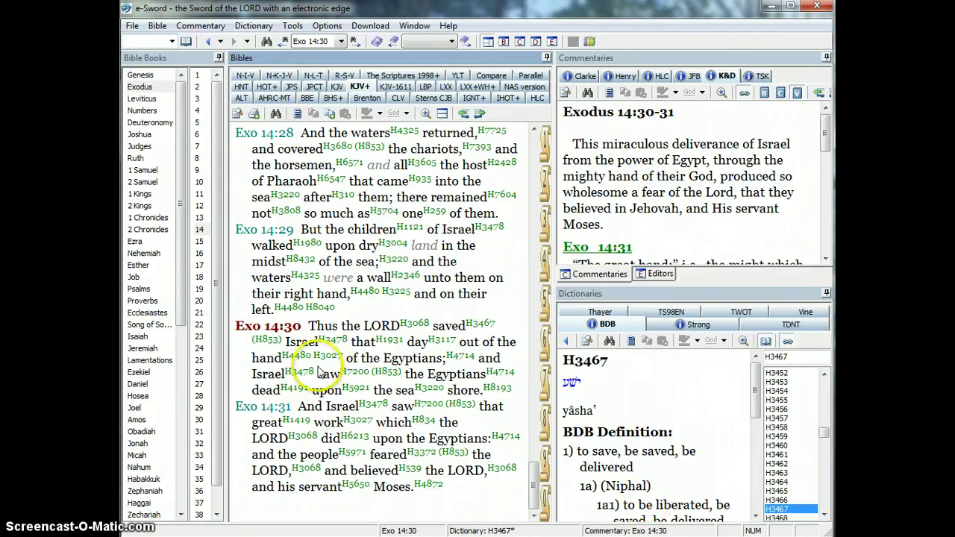
{"action": "mouse_move", "coordinate": [478, 328]}
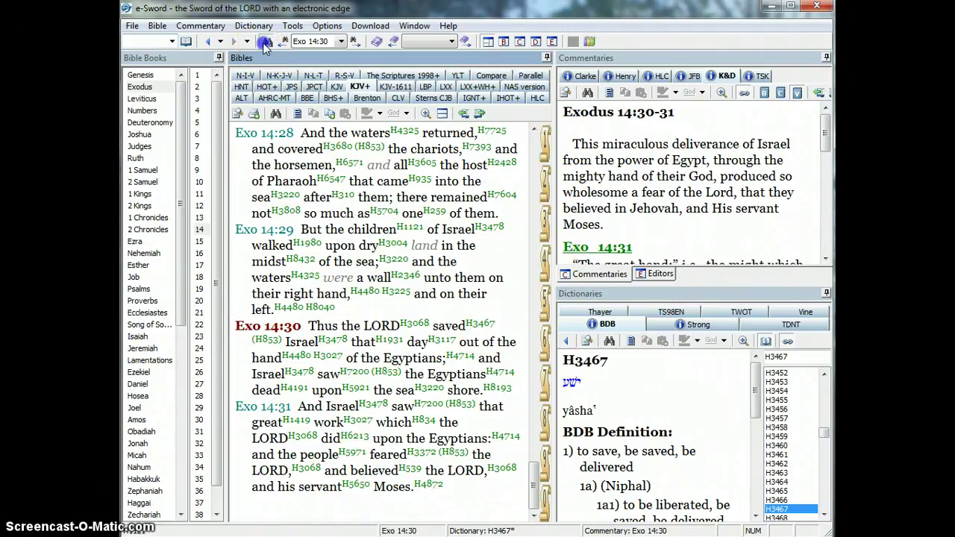
Step: Search the entire Bible in KJV+ for h3467 with partial match and case-sensitive matching turned off
{"action": "left_click", "coordinate": [265, 42]}
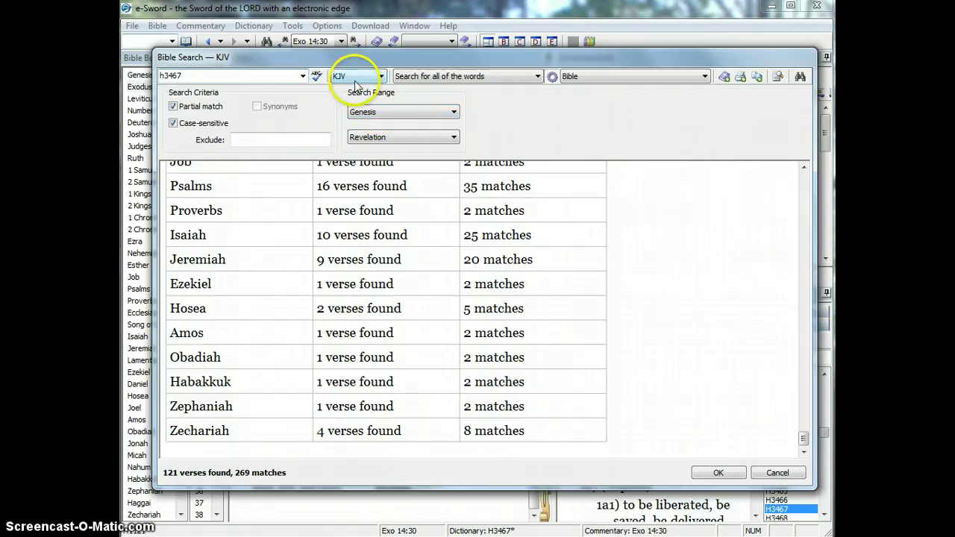
{"action": "left_click", "coordinate": [380, 77]}
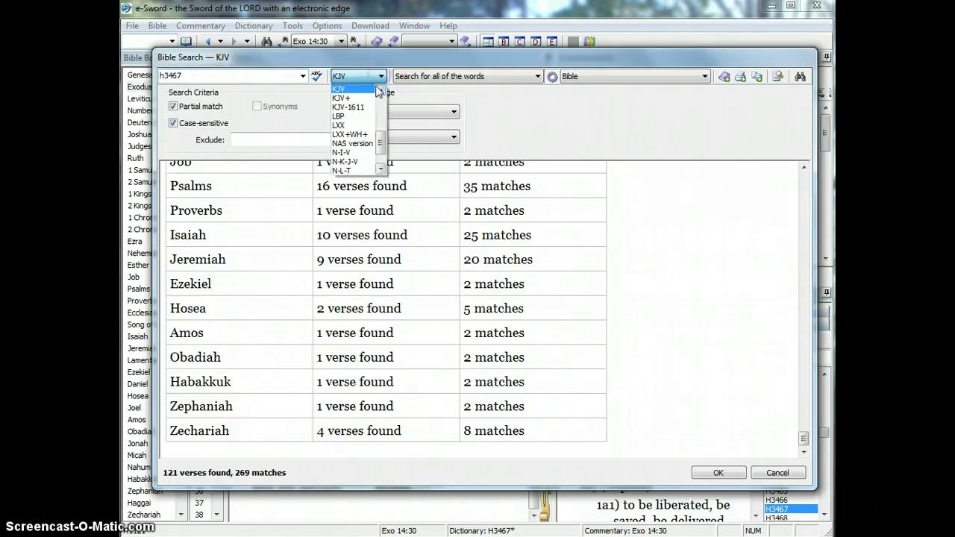
{"action": "left_click", "coordinate": [364, 99]}
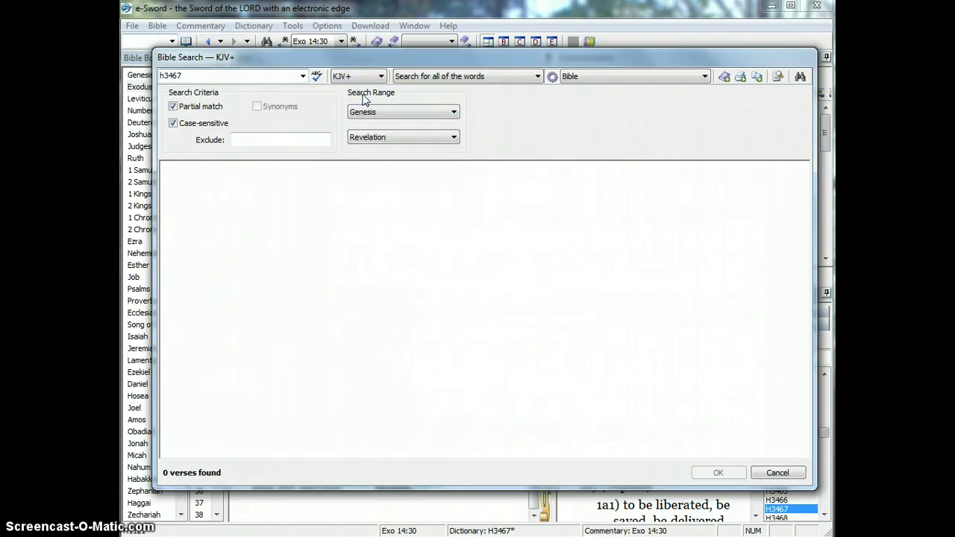
{"action": "left_click", "coordinate": [173, 107]}
{"action": "left_click", "coordinate": [173, 124]}
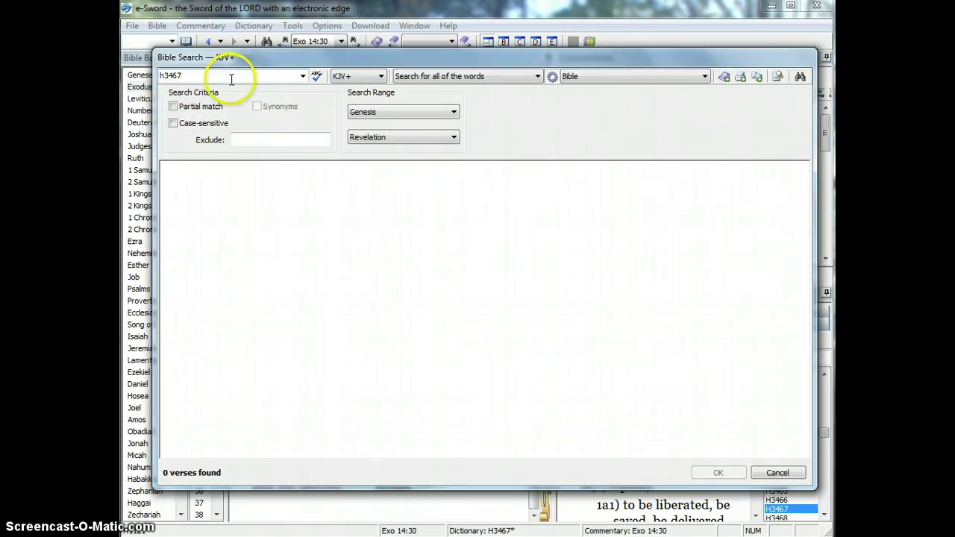
{"action": "left_click", "coordinate": [800, 77]}
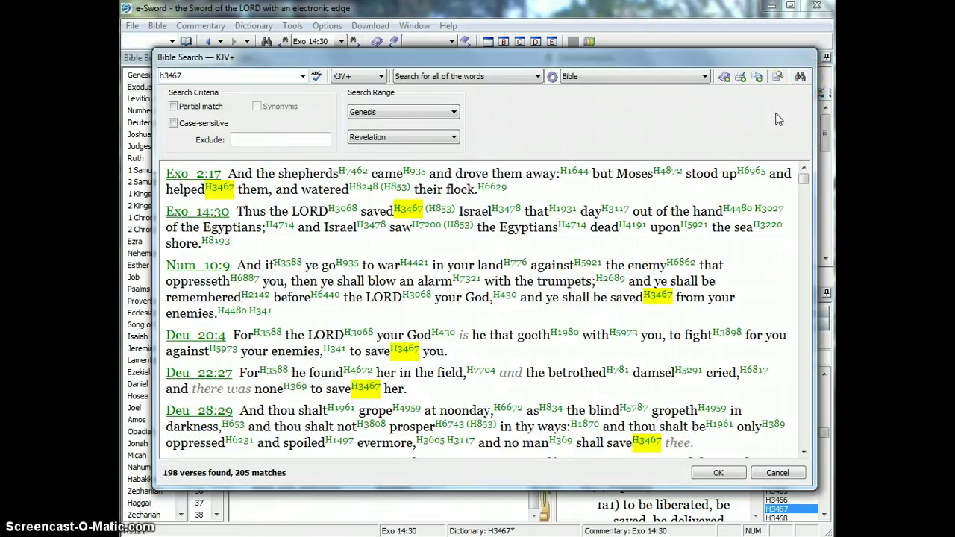
Step: Look through the H3467 search results, go to Jos 10:6 from its reference, and close the search
{"action": "left_click", "coordinate": [676, 283]}
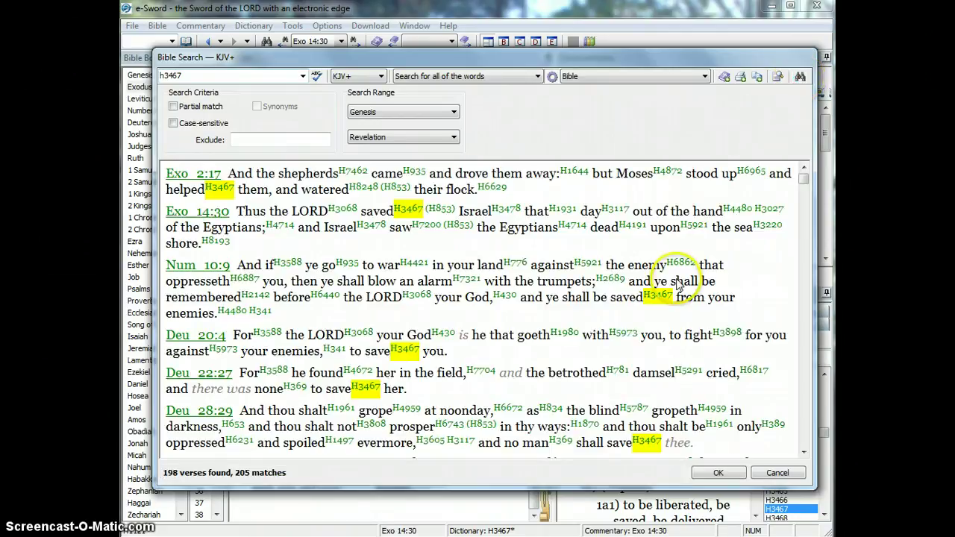
{"action": "mouse_move", "coordinate": [804, 179]}
{"action": "left_mouse_down"}
{"action": "mouse_move", "coordinate": [808, 446]}
{"action": "mouse_move", "coordinate": [804, 173]}
{"action": "left_mouse_up"}
{"action": "left_click", "coordinate": [704, 476]}
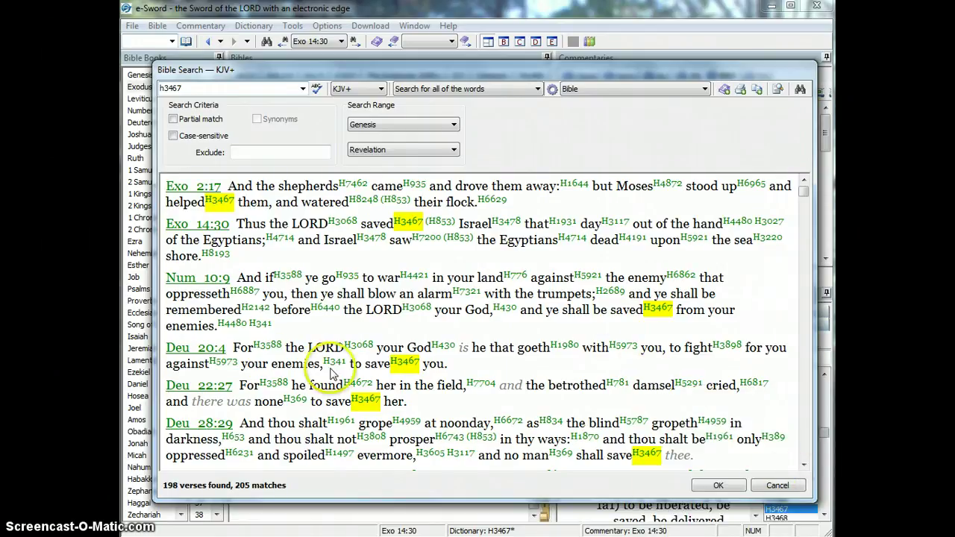
{"action": "scroll", "coordinate": [534, 388], "scroll_direction": "down", "scroll_amount": 4}
{"action": "scroll", "coordinate": [540, 398], "scroll_direction": "down", "scroll_amount": 2}
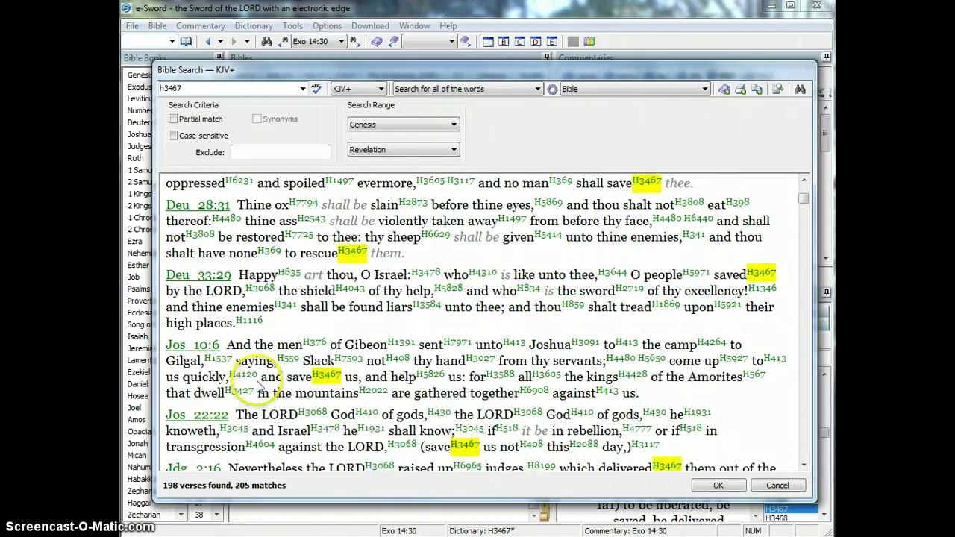
{"action": "left_click", "coordinate": [196, 347]}
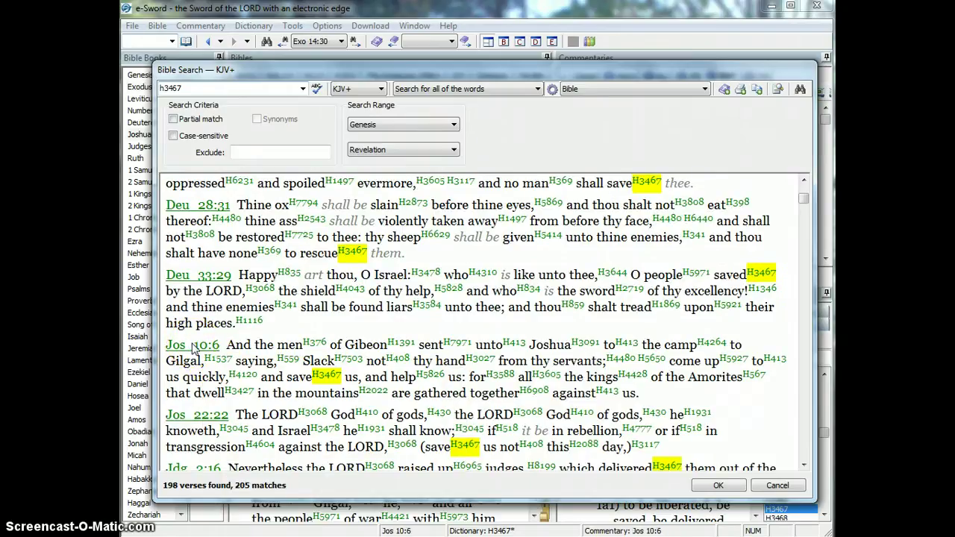
{"action": "left_click", "coordinate": [773, 485]}
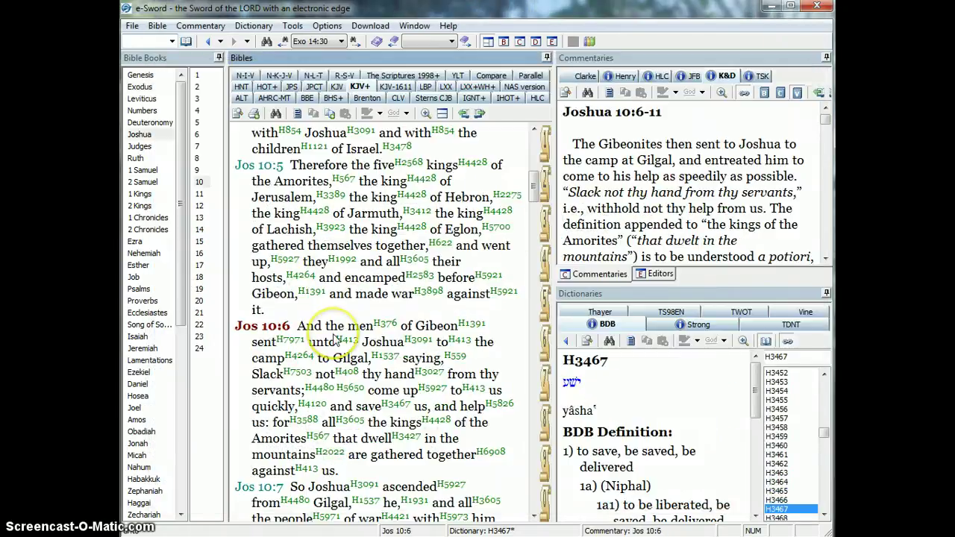
Step: Check the stored list of found verses around Exo 14:30 and return to the previously viewed passage, Exo 14:30
{"action": "left_click", "coordinate": [341, 42]}
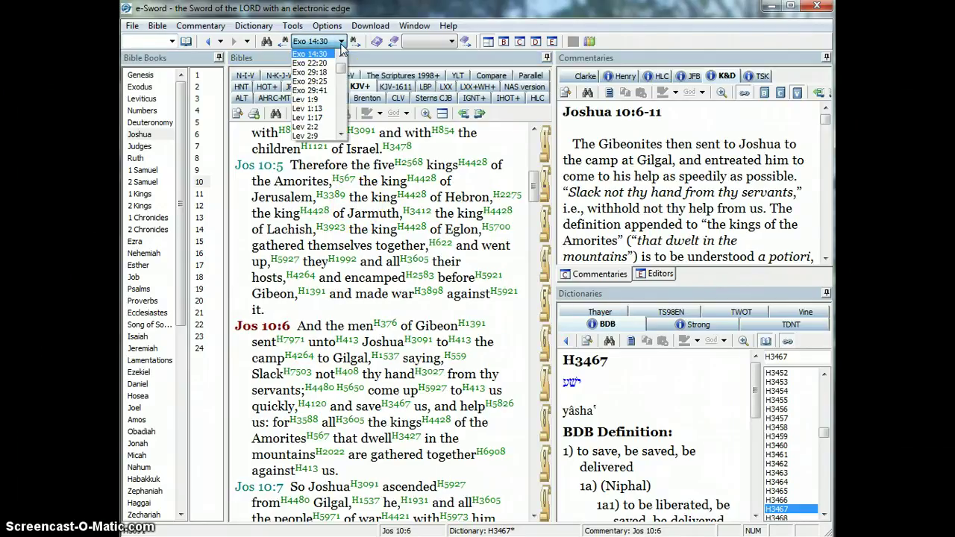
{"action": "left_click", "coordinate": [341, 59]}
{"action": "left_click", "coordinate": [341, 59]}
{"action": "left_click", "coordinate": [341, 59]}
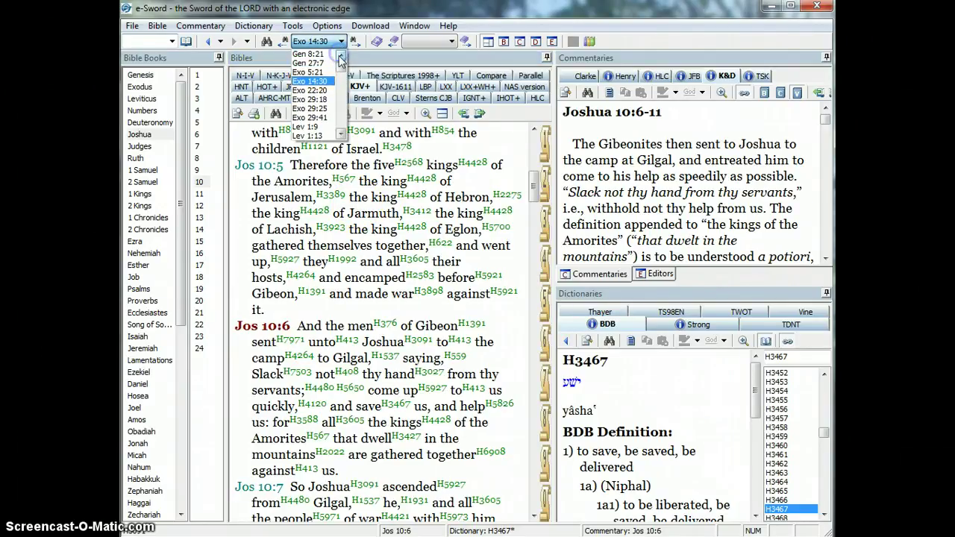
{"action": "left_click", "coordinate": [340, 42]}
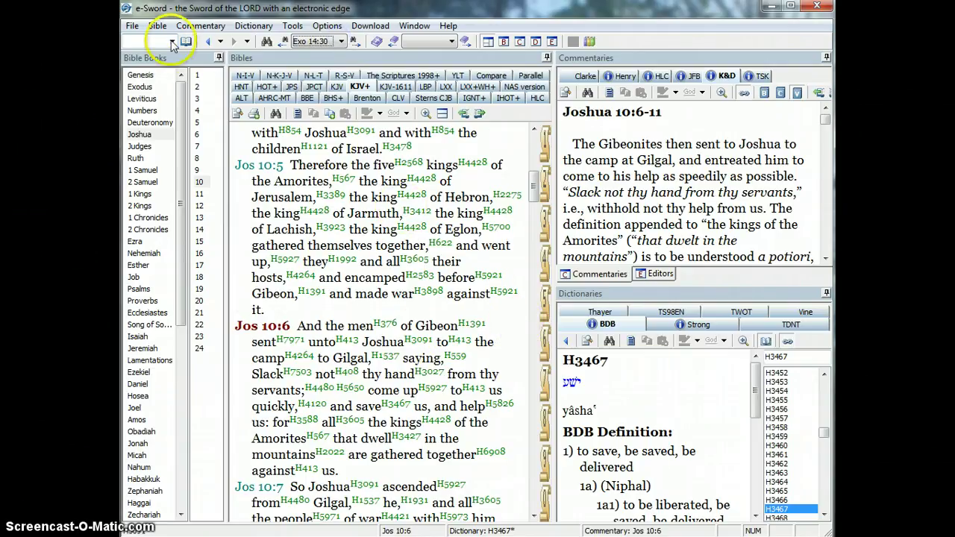
{"action": "left_click", "coordinate": [209, 42]}
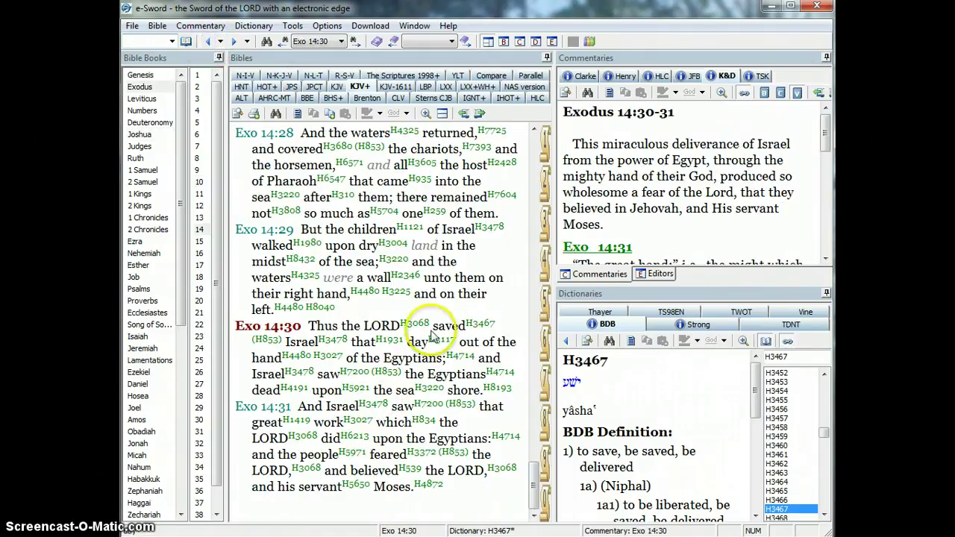
Step: Run a quick search of the Old Testament on H3467 from "saved" in Exo 14:30, and close the results after viewing them
{"action": "mouse_move", "coordinate": [485, 328]}
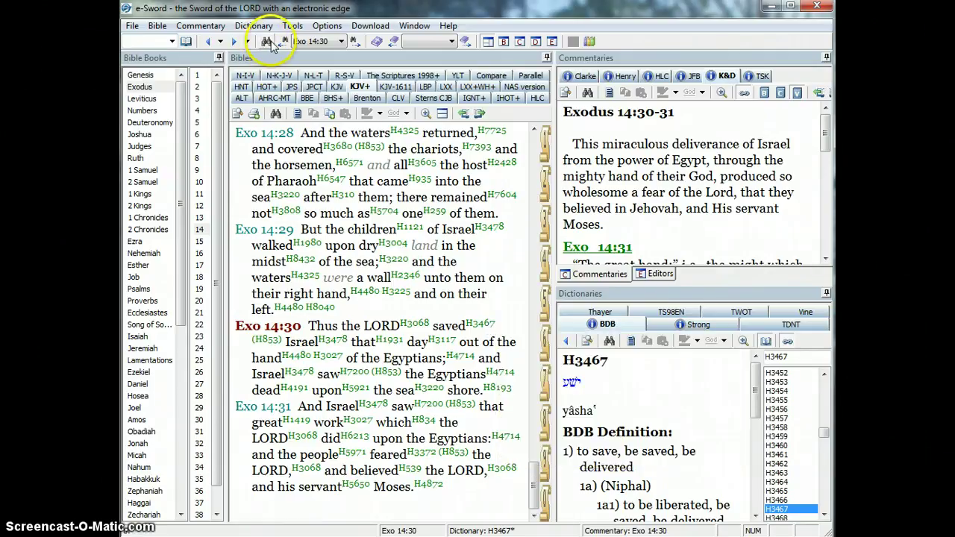
{"action": "right_click", "coordinate": [481, 329]}
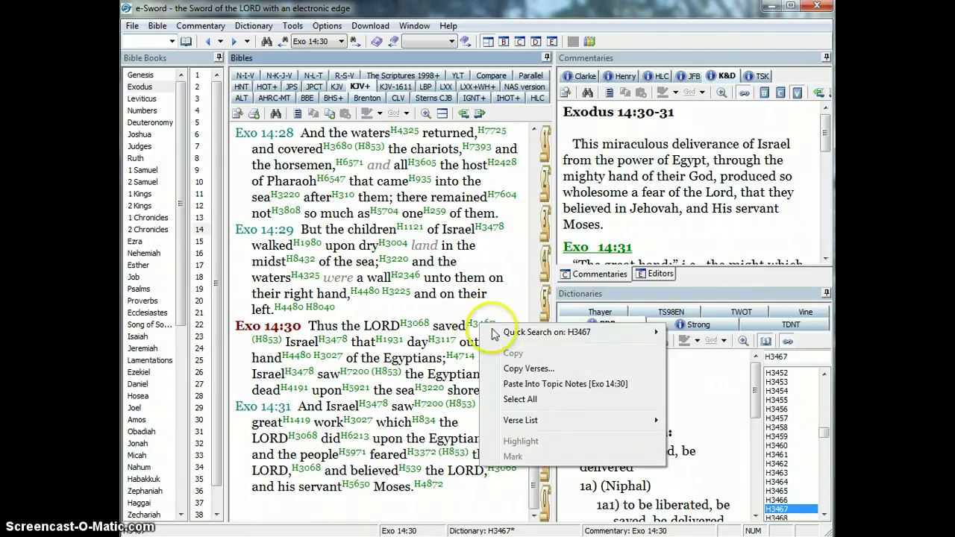
{"action": "left_click", "coordinate": [528, 334]}
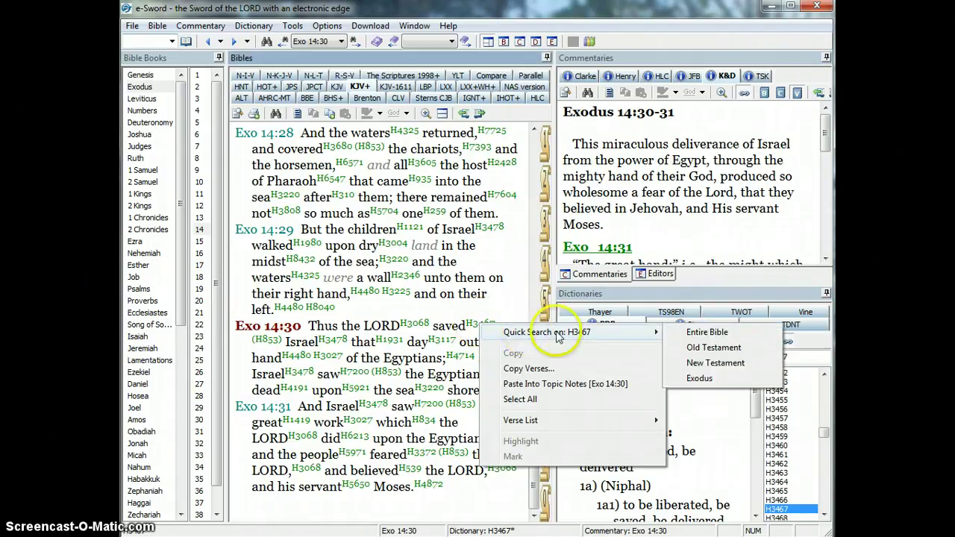
{"action": "left_click_drag", "start_coordinate": [690, 348], "coordinate": [706, 361]}
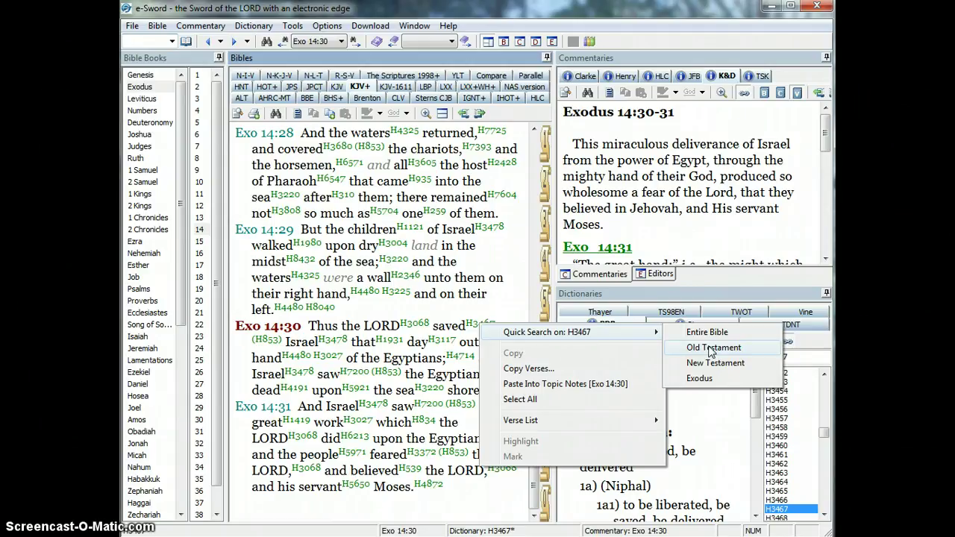
{"action": "left_click", "coordinate": [710, 349]}
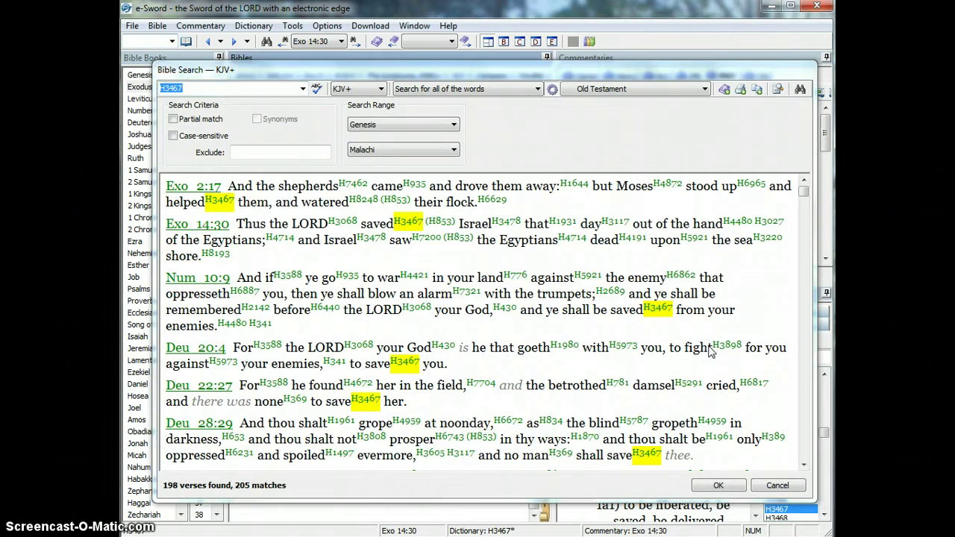
{"action": "mouse_move", "coordinate": [803, 192]}
{"action": "left_mouse_down"}
{"action": "mouse_move", "coordinate": [801, 249]}
{"action": "mouse_move", "coordinate": [806, 190]}
{"action": "left_mouse_up"}
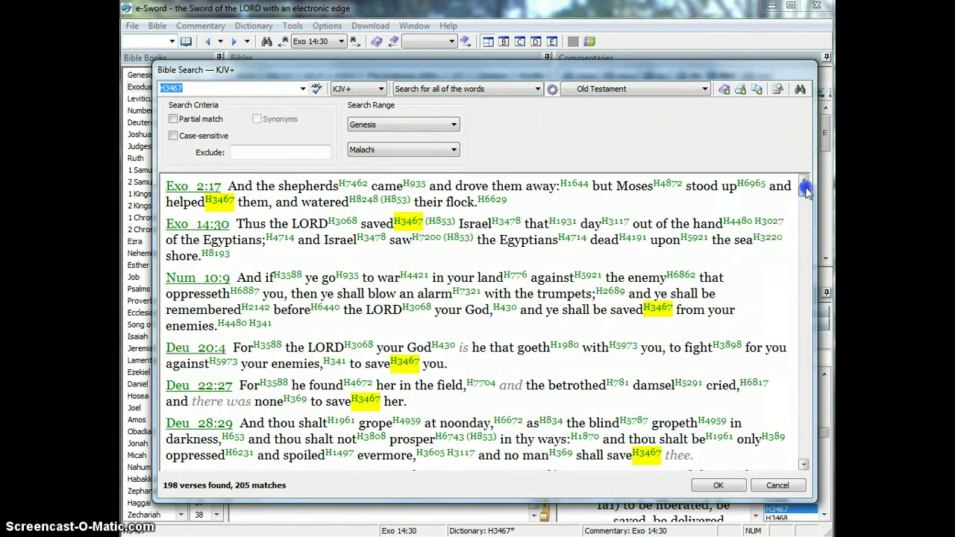
{"action": "left_click", "coordinate": [777, 485]}
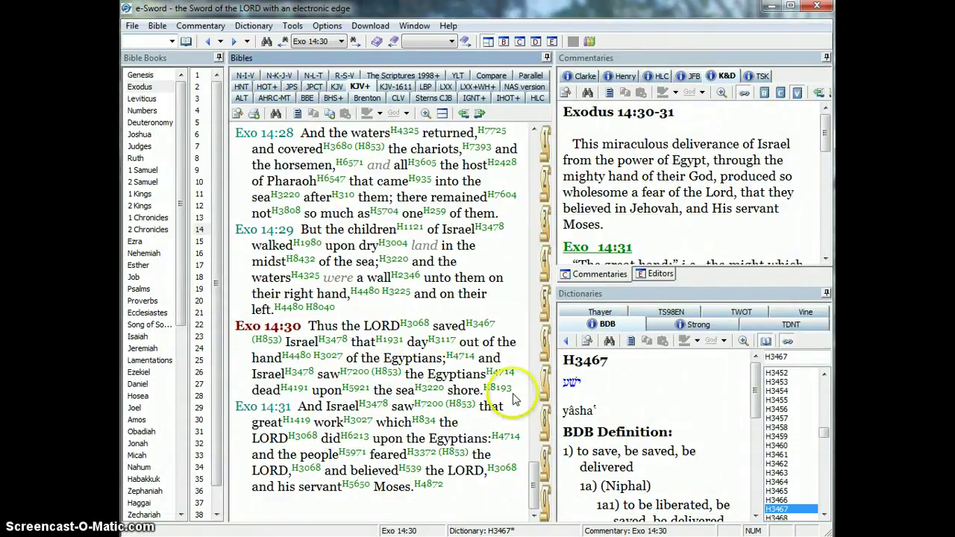
Step: Run a quick search of the entire Bible on the word "Israel" from Exo 14:31, and close the results after viewing them
{"action": "right_click", "coordinate": [334, 408]}
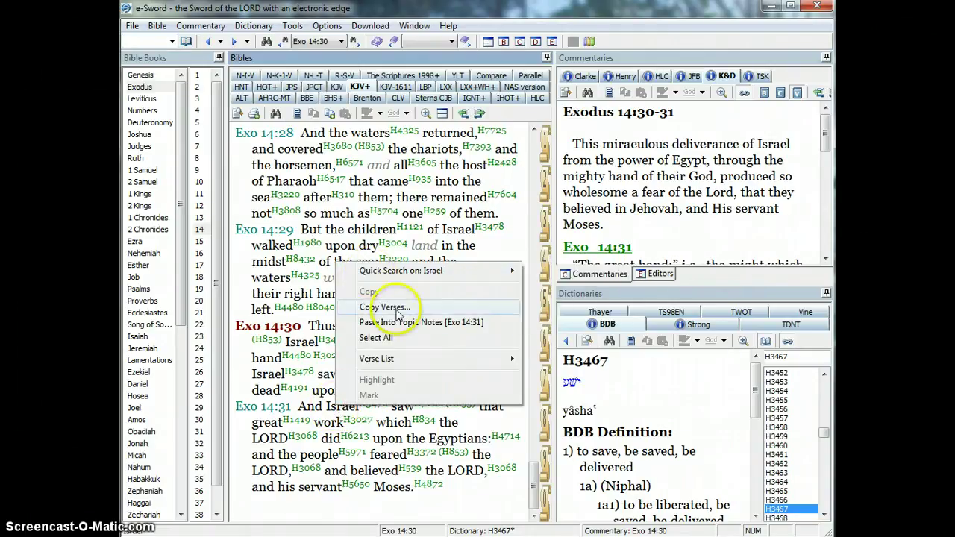
{"action": "mouse_move", "coordinate": [440, 271]}
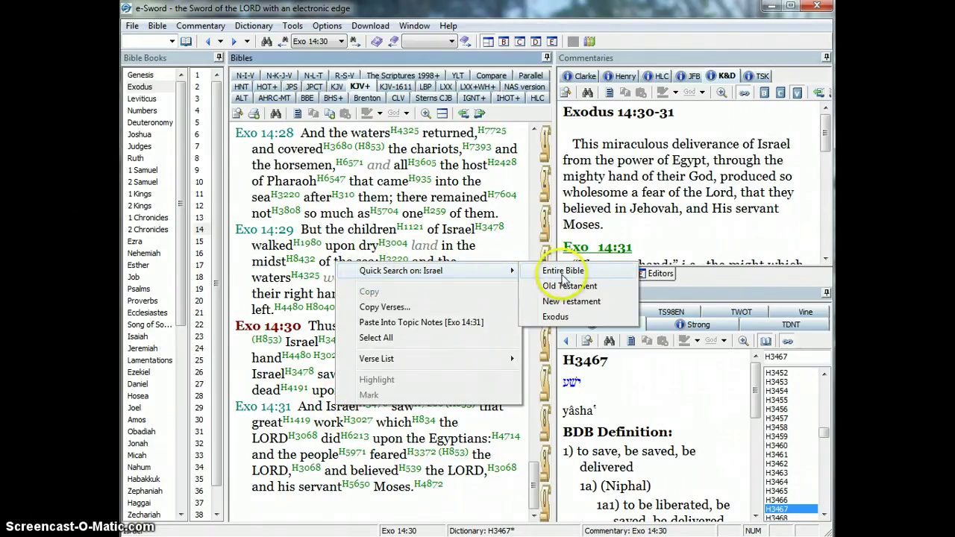
{"action": "left_click", "coordinate": [563, 272]}
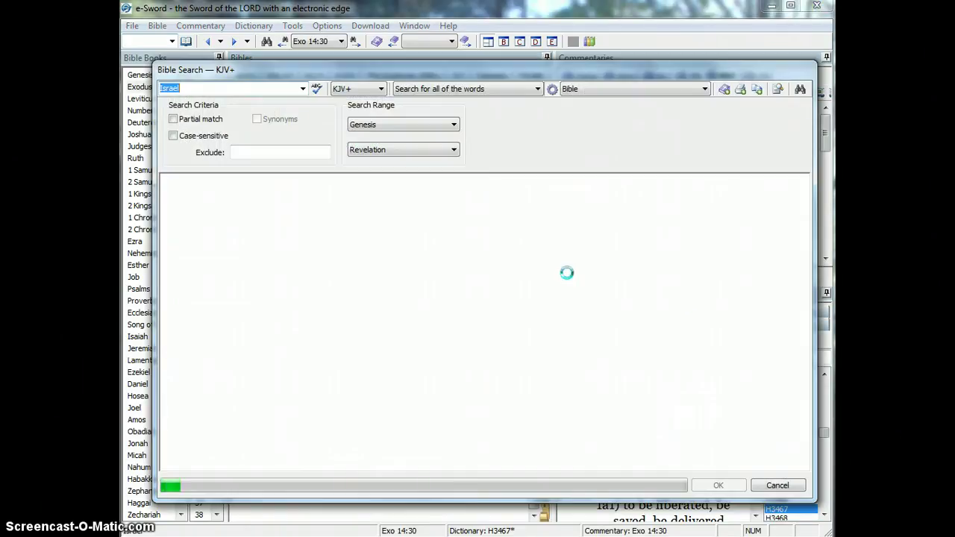
{"action": "left_click", "coordinate": [449, 398]}
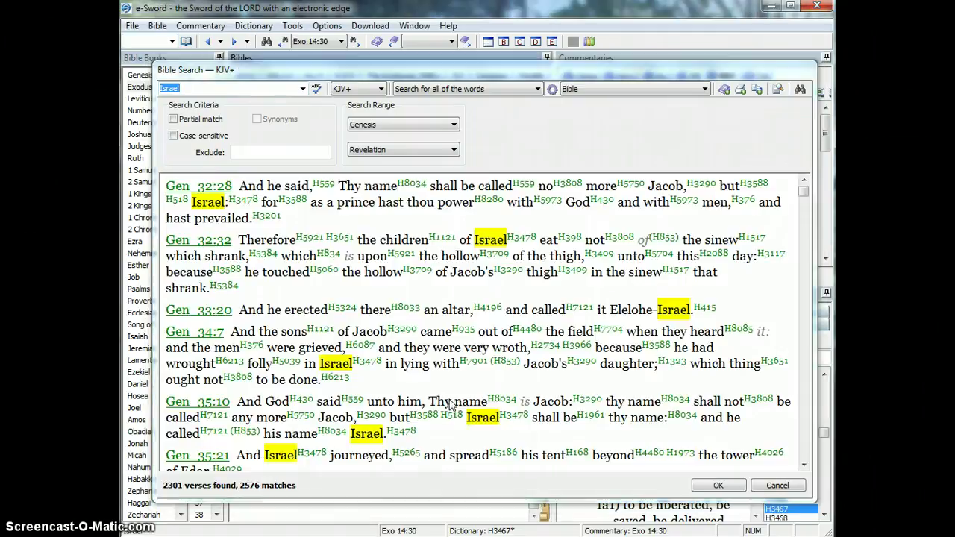
{"action": "left_click", "coordinate": [460, 400]}
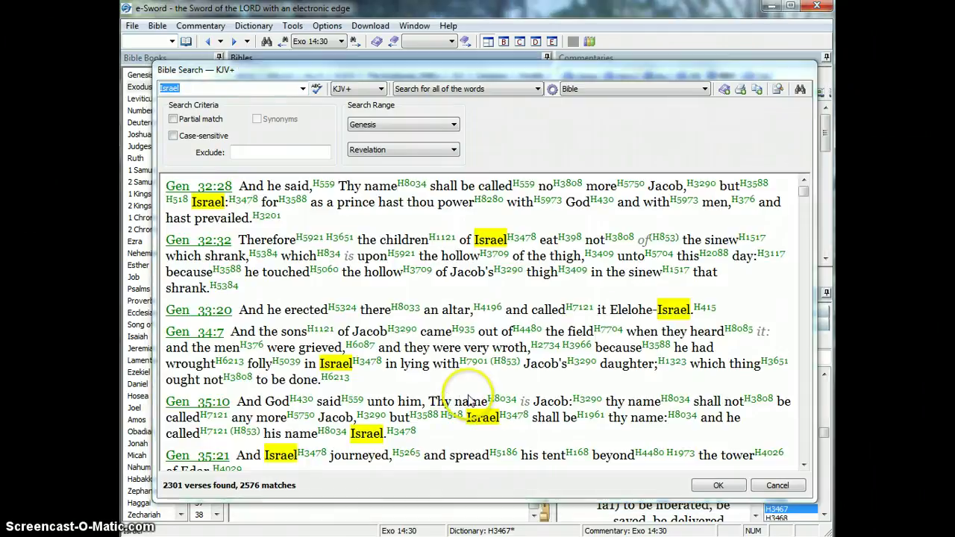
{"action": "left_click", "coordinate": [787, 486]}
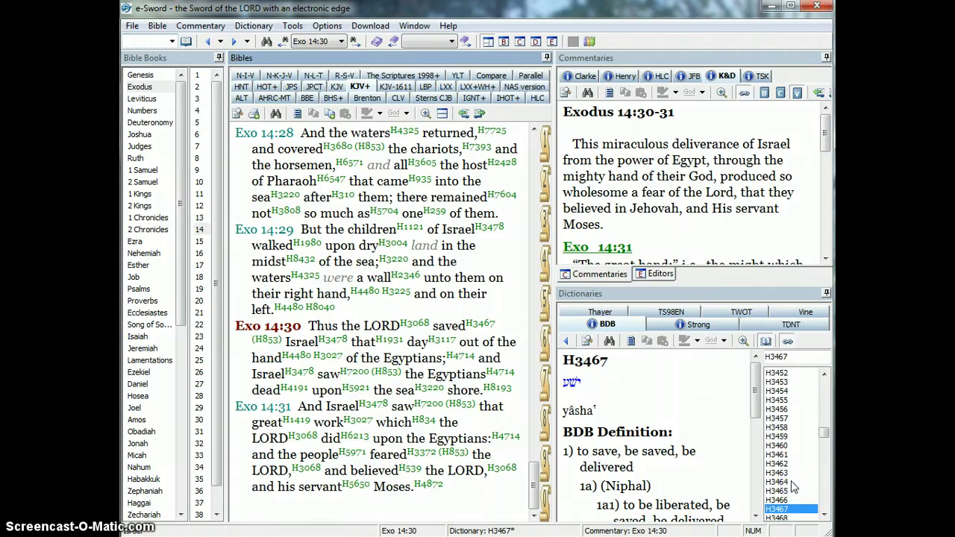
Step: Display the passage in The Scriptures 1998+ and try a quick search on the Hebrew divine name in Exo 14:30
{"action": "left_click", "coordinate": [331, 348]}
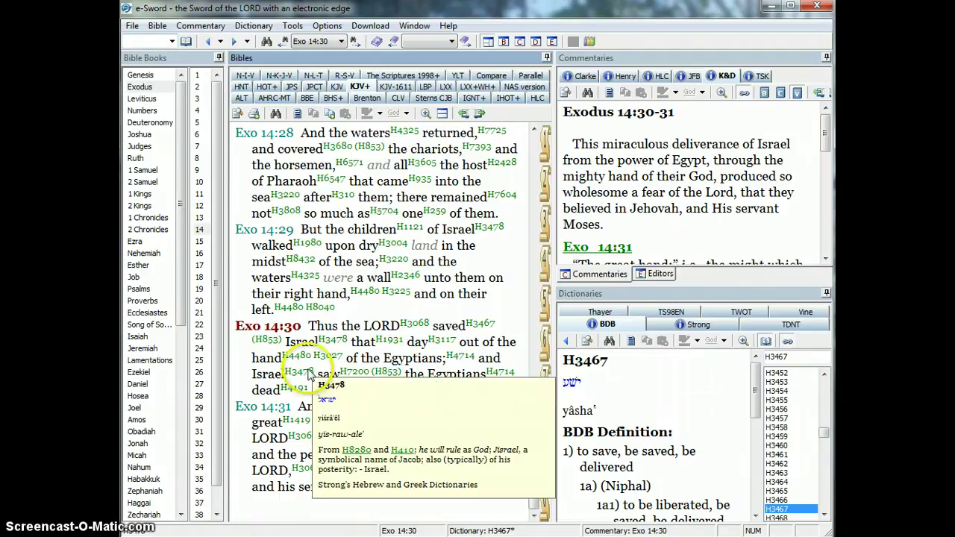
{"action": "left_click", "coordinate": [448, 352]}
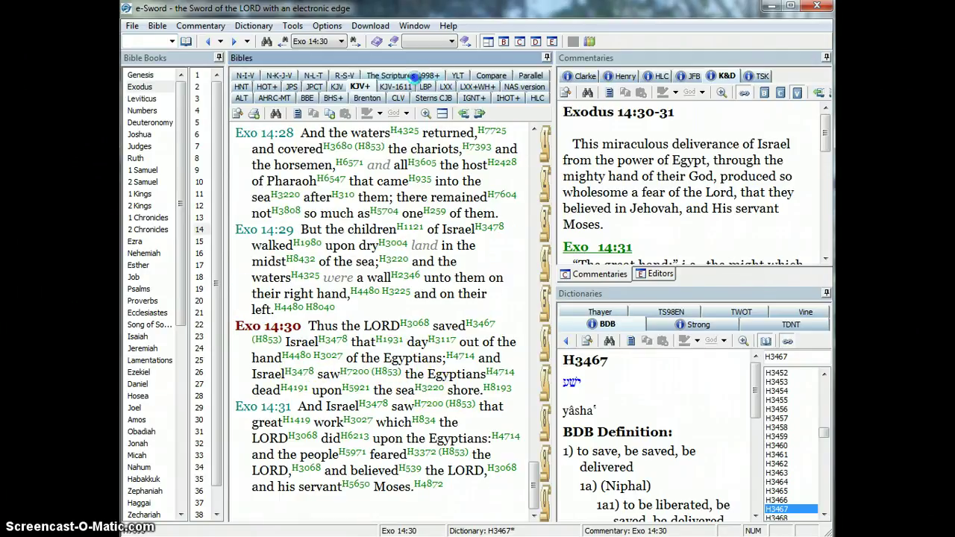
{"action": "left_click", "coordinate": [401, 76]}
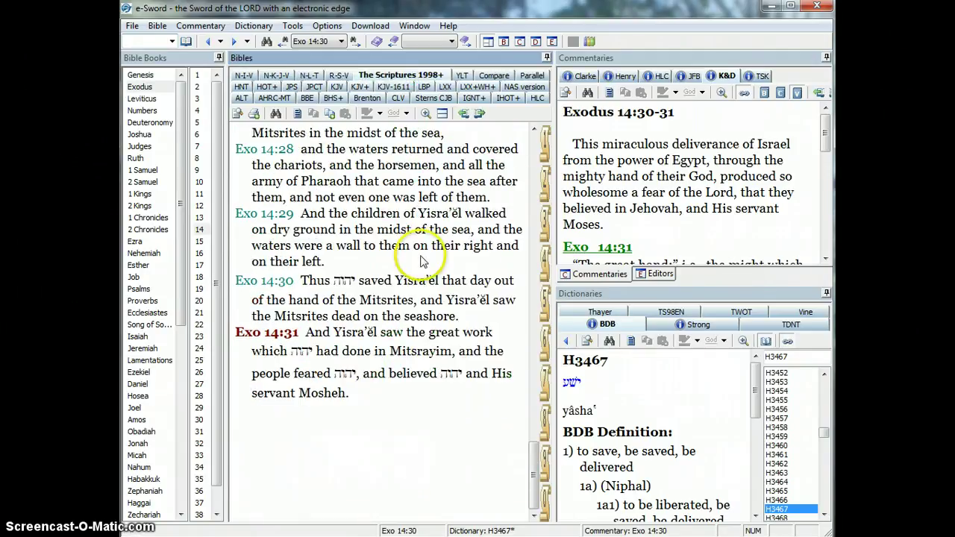
{"action": "left_click", "coordinate": [344, 283]}
{"action": "right_click", "coordinate": [344, 283]}
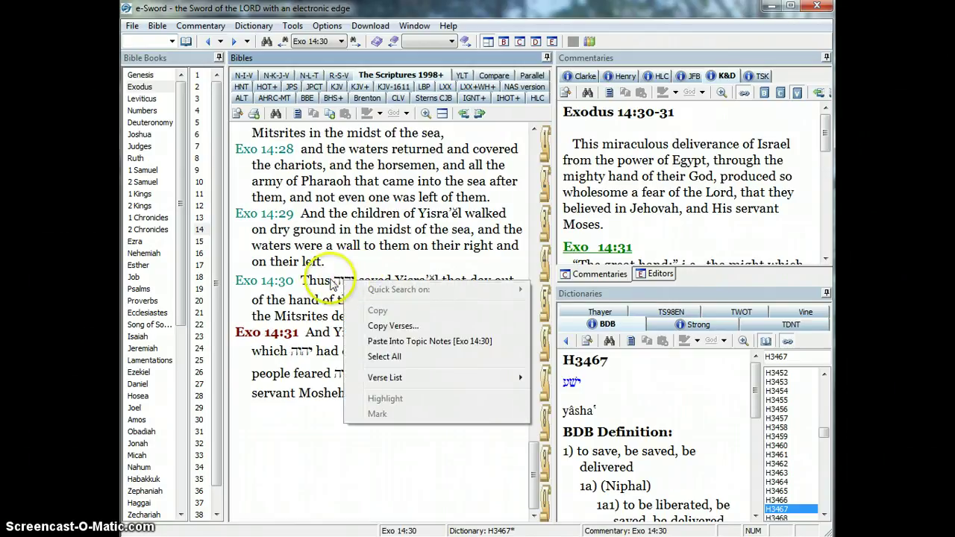
{"action": "left_click", "coordinate": [321, 283]}
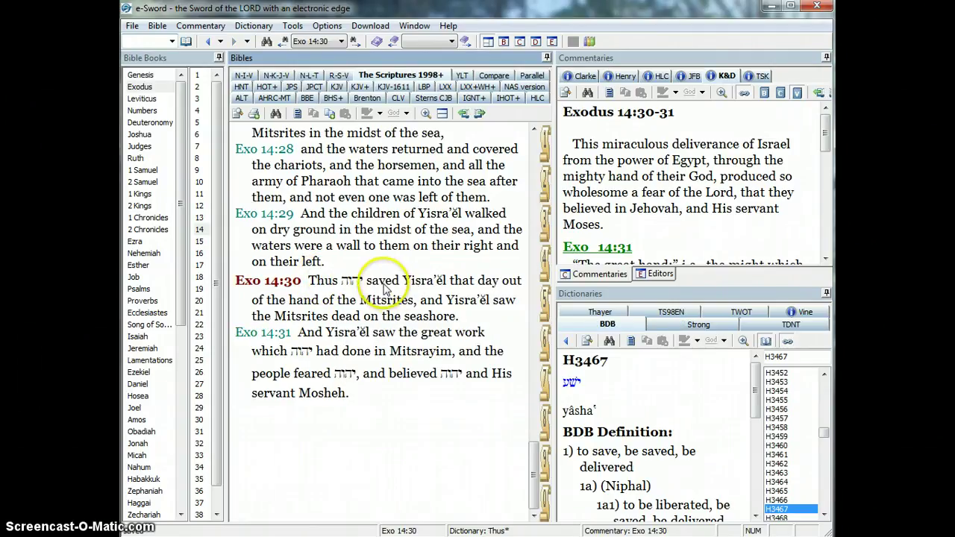
Step: Run a quick search of the Old Testament on "saved" from Exo 14:30 in The Scriptures 1998+, and close the results
{"action": "right_click", "coordinate": [383, 283]}
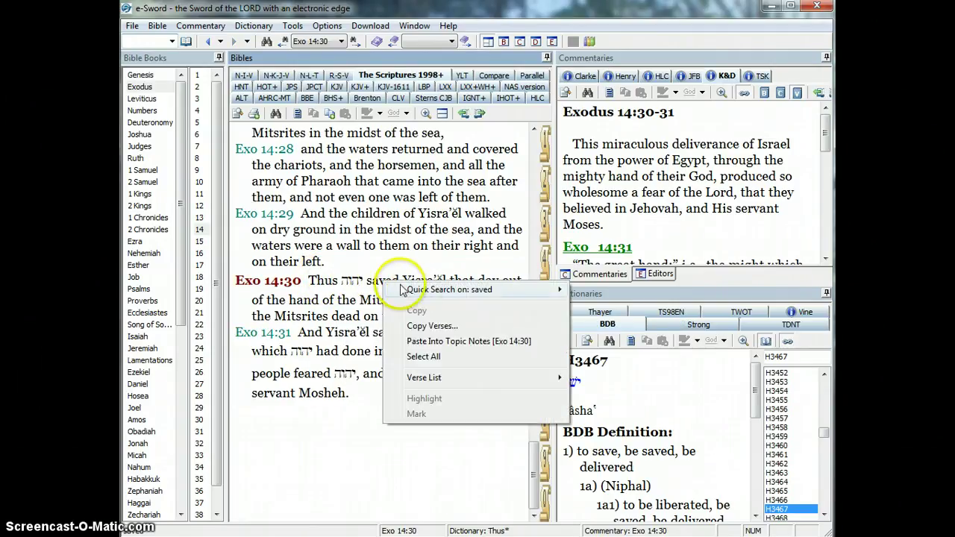
{"action": "mouse_move", "coordinate": [439, 296]}
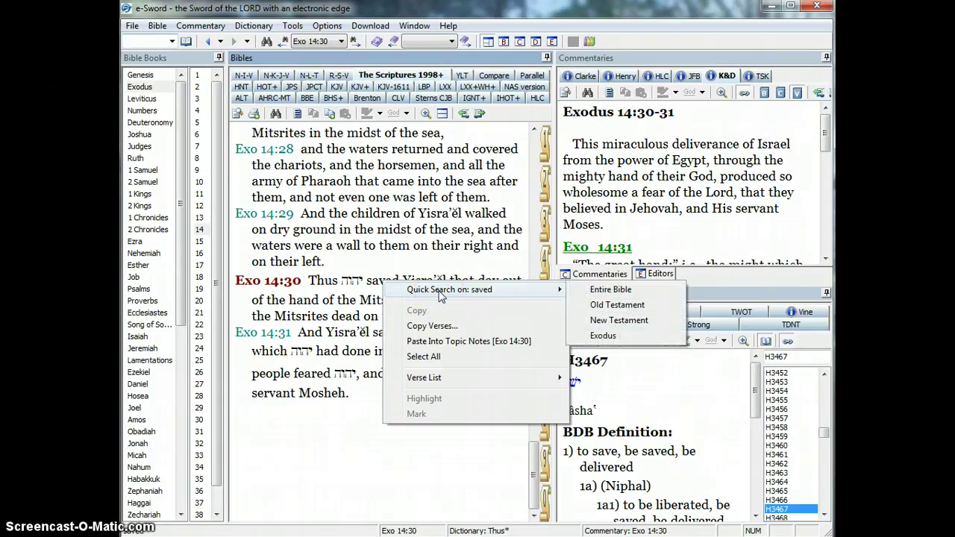
{"action": "left_click", "coordinate": [608, 304]}
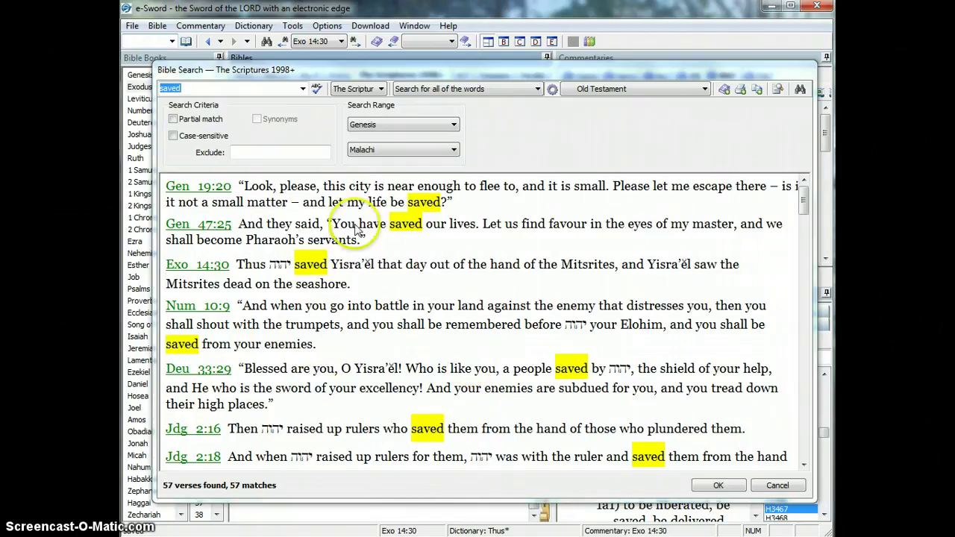
{"action": "left_click", "coordinate": [776, 486]}
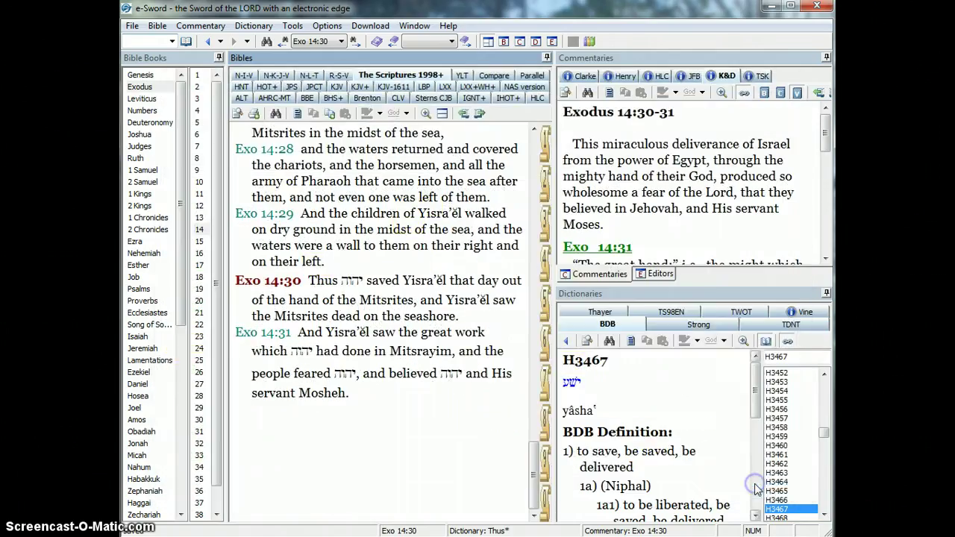
Step: Return to the KJV+ translation, advance through the found verses to Exo 22:20, and add that verse to the verse list
{"action": "left_click", "coordinate": [360, 87]}
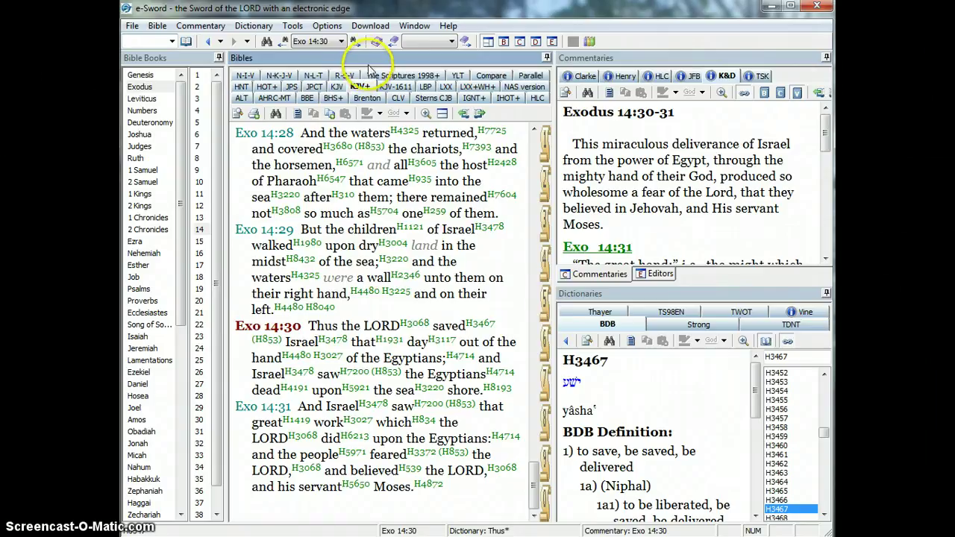
{"action": "left_click", "coordinate": [354, 43]}
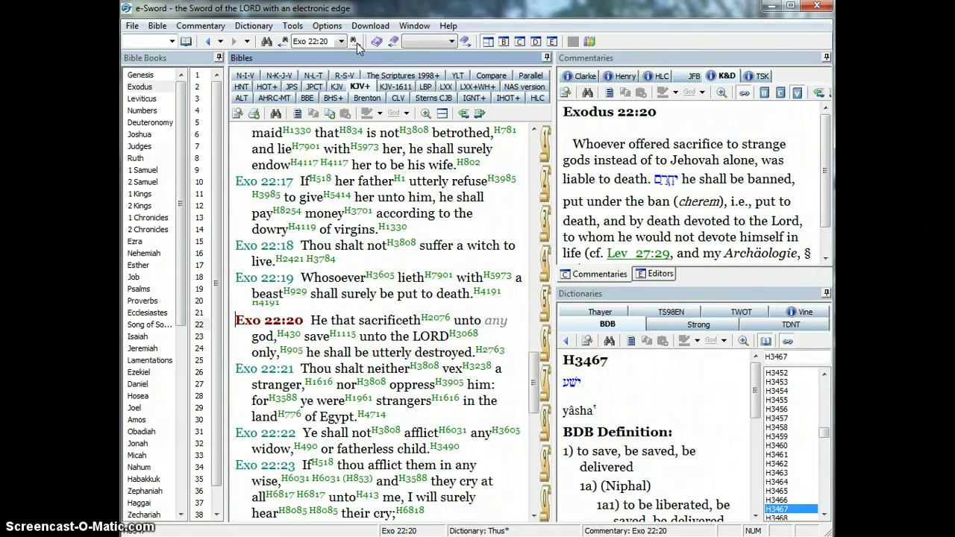
{"action": "right_click", "coordinate": [288, 319]}
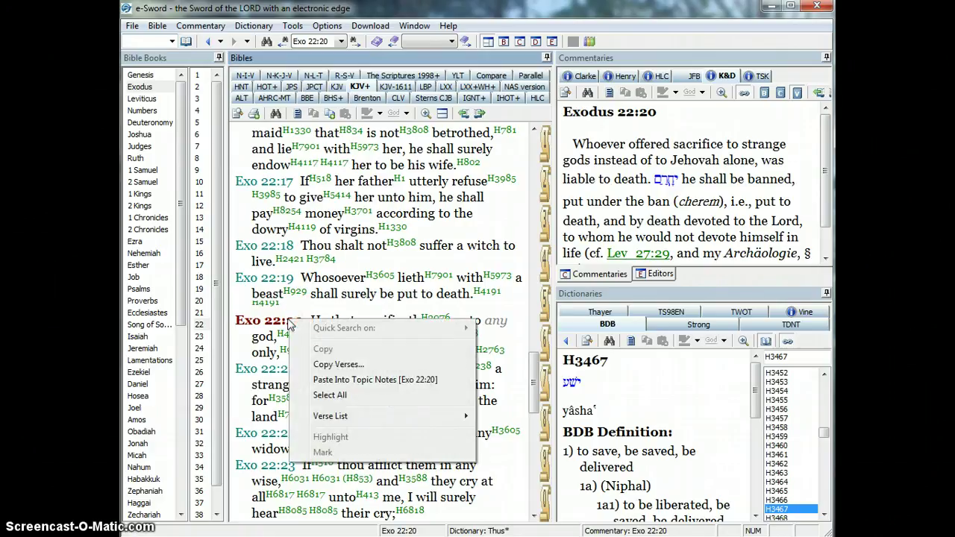
{"action": "left_click", "coordinate": [332, 399]}
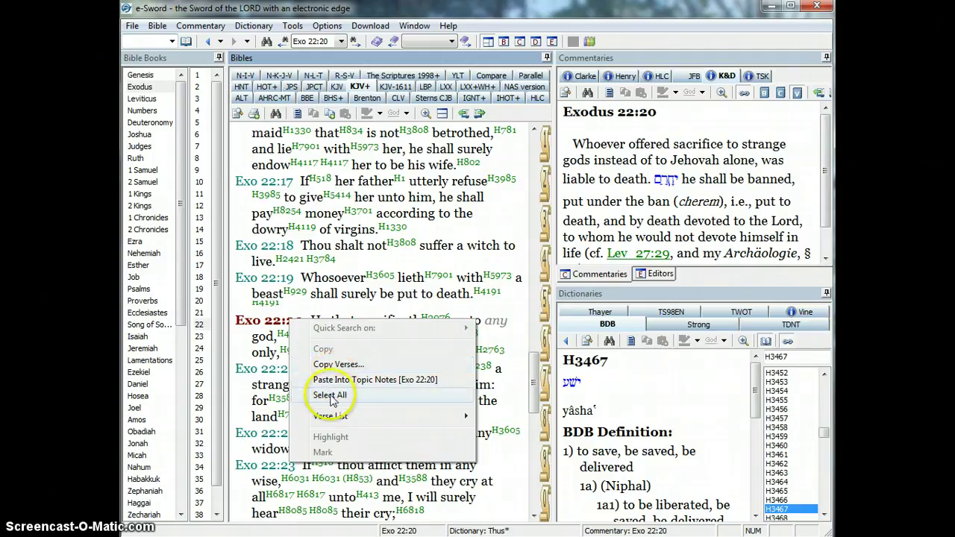
{"action": "mouse_move", "coordinate": [339, 418]}
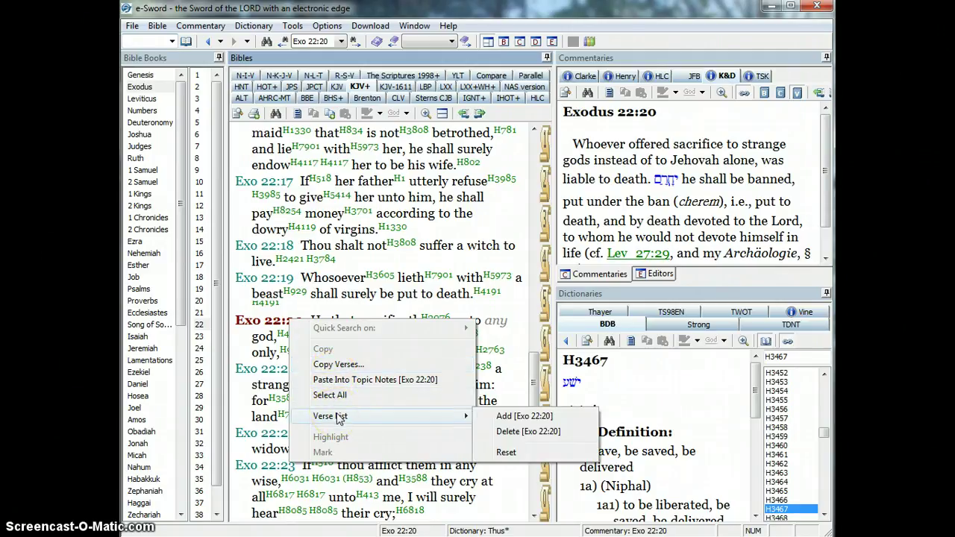
{"action": "left_click", "coordinate": [515, 423]}
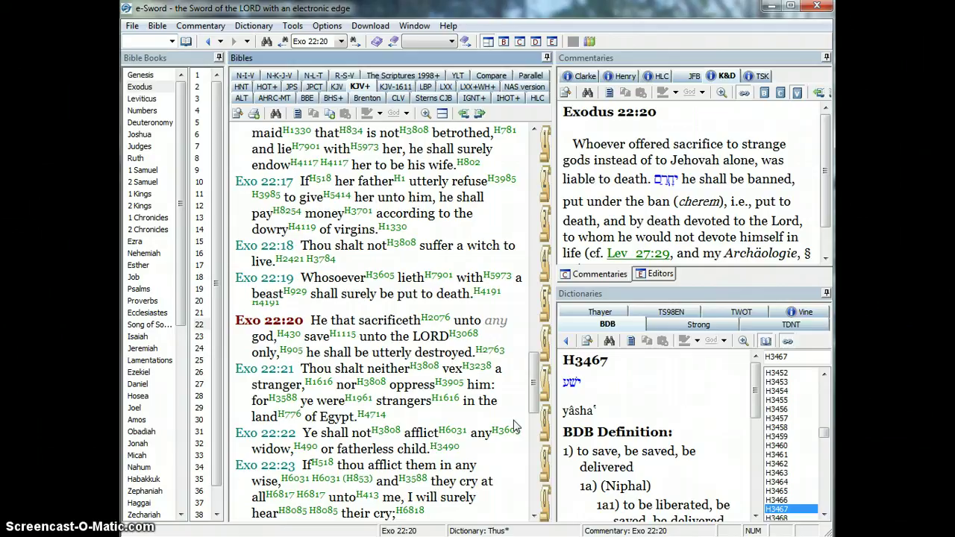
Step: Advance through the found verses to Exo 29:25 and add it to the verse list
{"action": "left_click", "coordinate": [357, 42]}
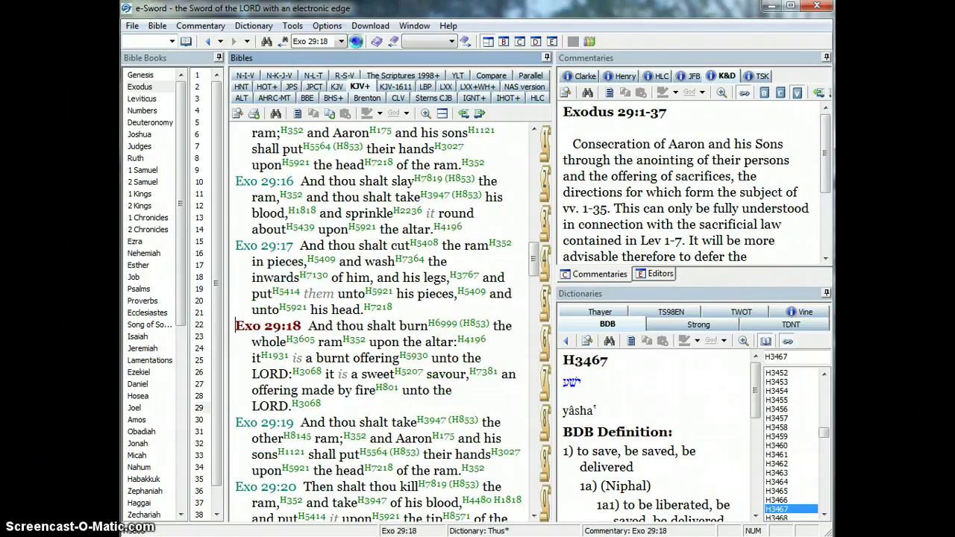
{"action": "left_click", "coordinate": [357, 42]}
{"action": "right_click", "coordinate": [281, 335]}
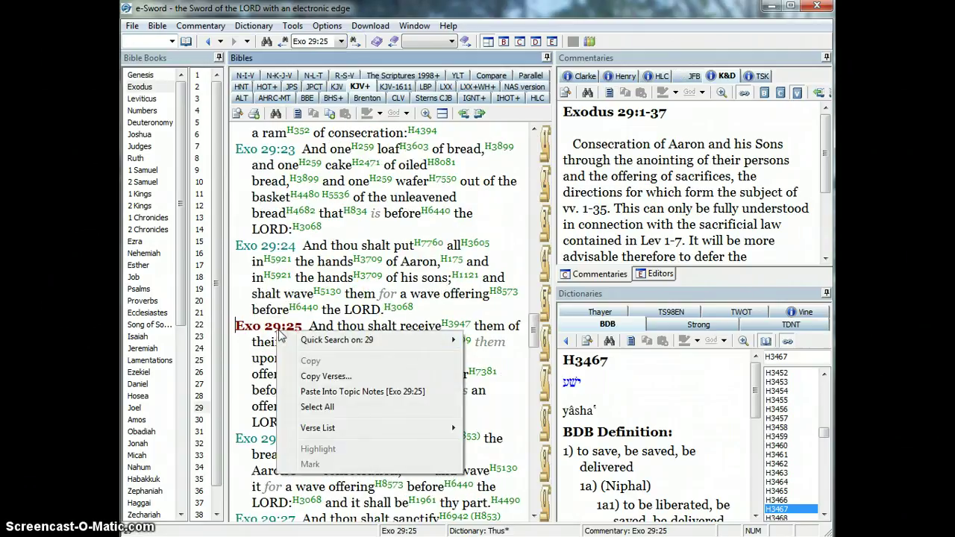
{"action": "mouse_move", "coordinate": [320, 428]}
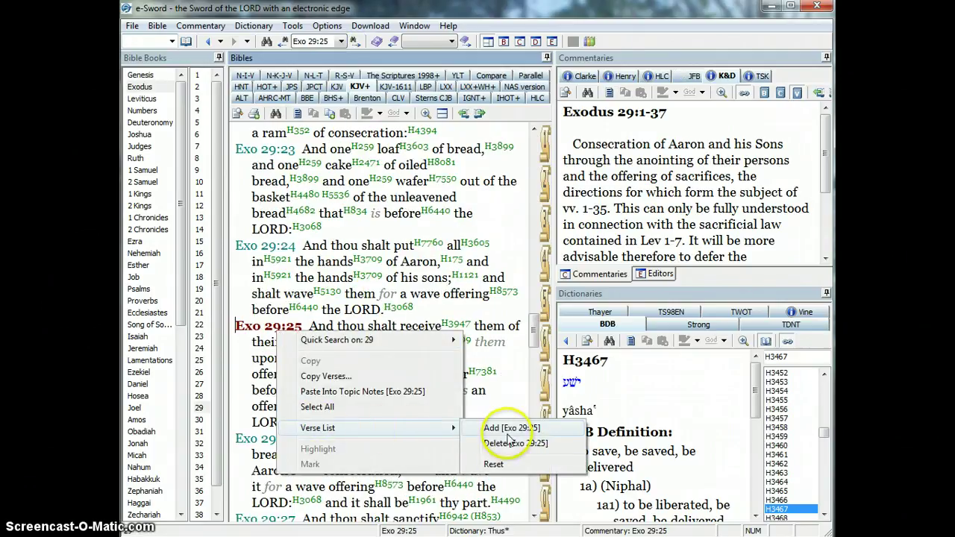
{"action": "left_click", "coordinate": [509, 430]}
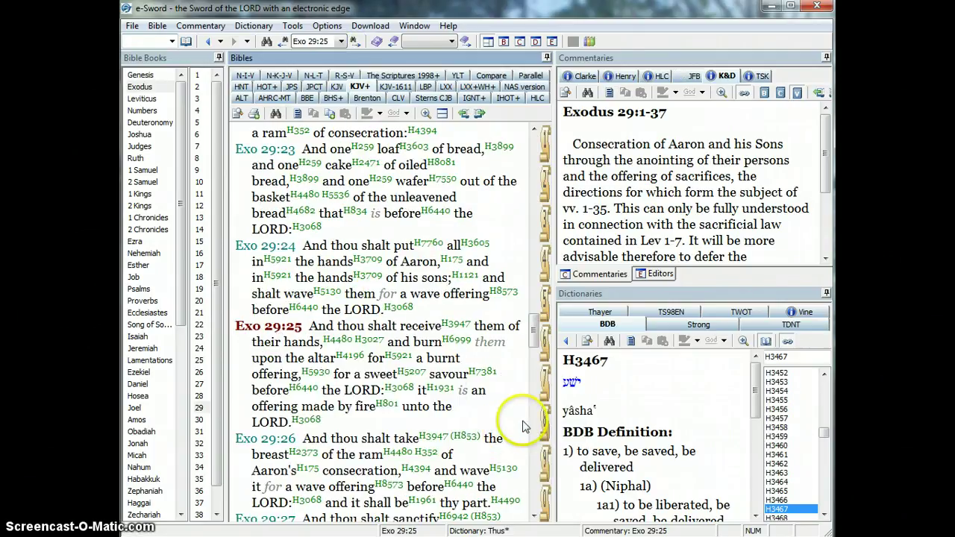
Step: Advance through the found verses to Lev 2:12 and add it to the verse list
{"action": "left_click", "coordinate": [355, 42]}
{"action": "left_click", "coordinate": [355, 42]}
{"action": "left_click", "coordinate": [355, 41]}
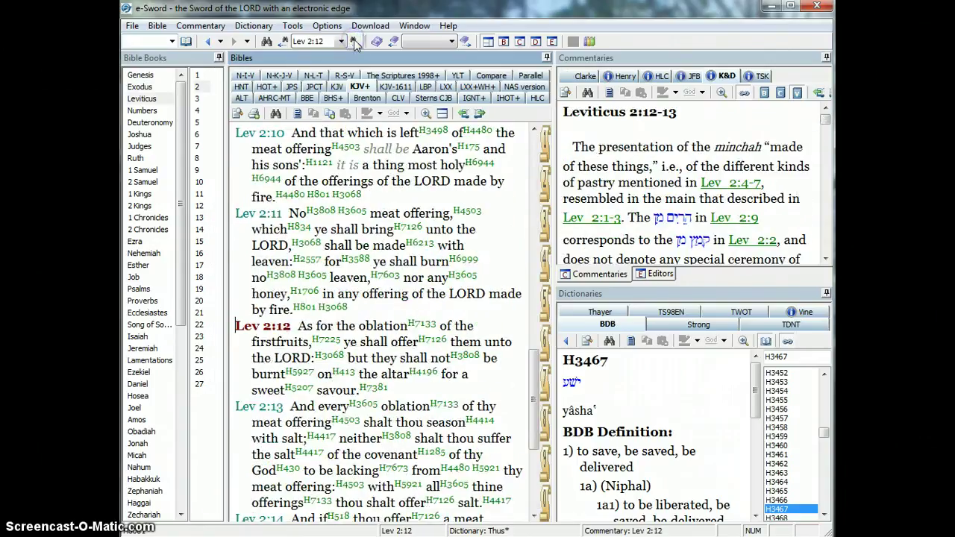
{"action": "right_click", "coordinate": [283, 323]}
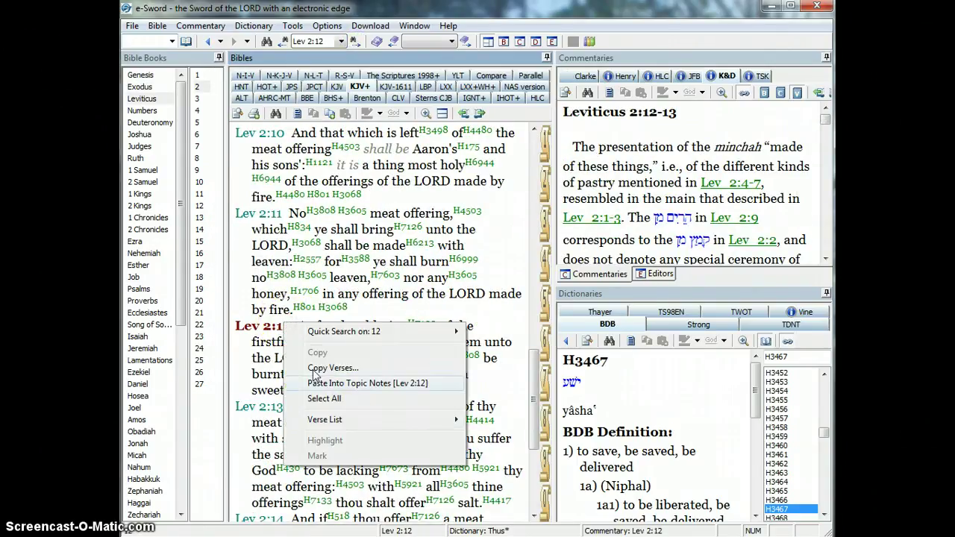
{"action": "mouse_move", "coordinate": [335, 419]}
{"action": "left_click", "coordinate": [498, 416]}
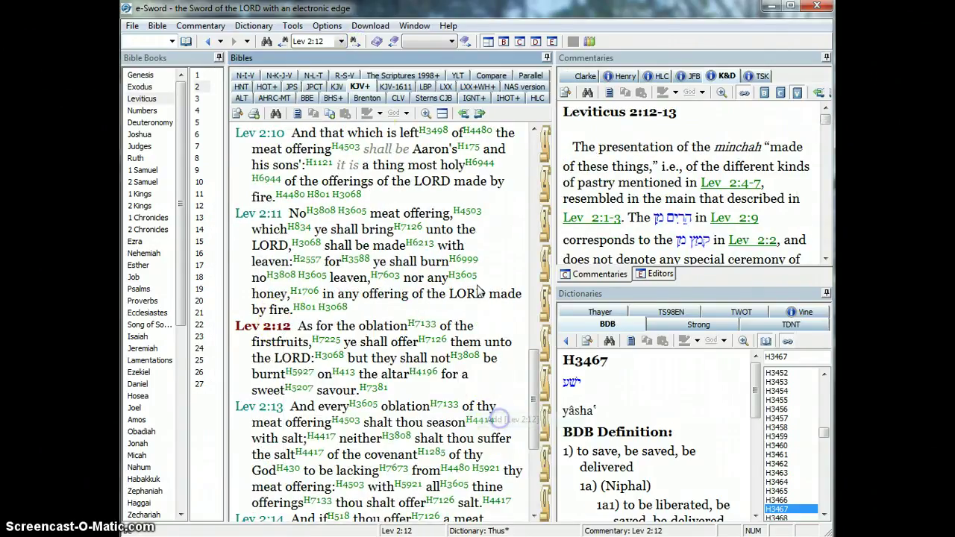
Step: Advance past Lev 2:12 through the found verses, and jump to Deu 33:29 from the stored list of found verses
{"action": "left_click", "coordinate": [367, 60]}
{"action": "left_click", "coordinate": [355, 42]}
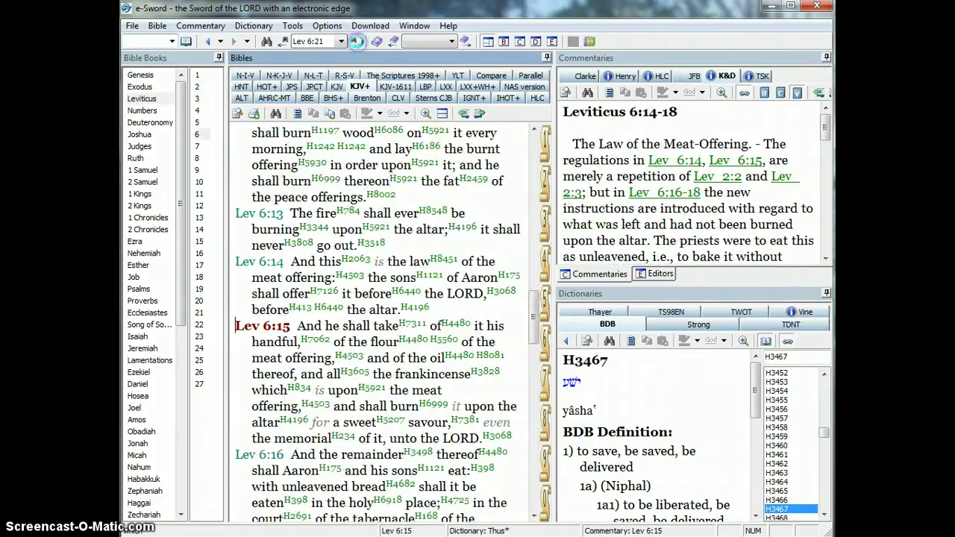
{"action": "left_click", "coordinate": [341, 42]}
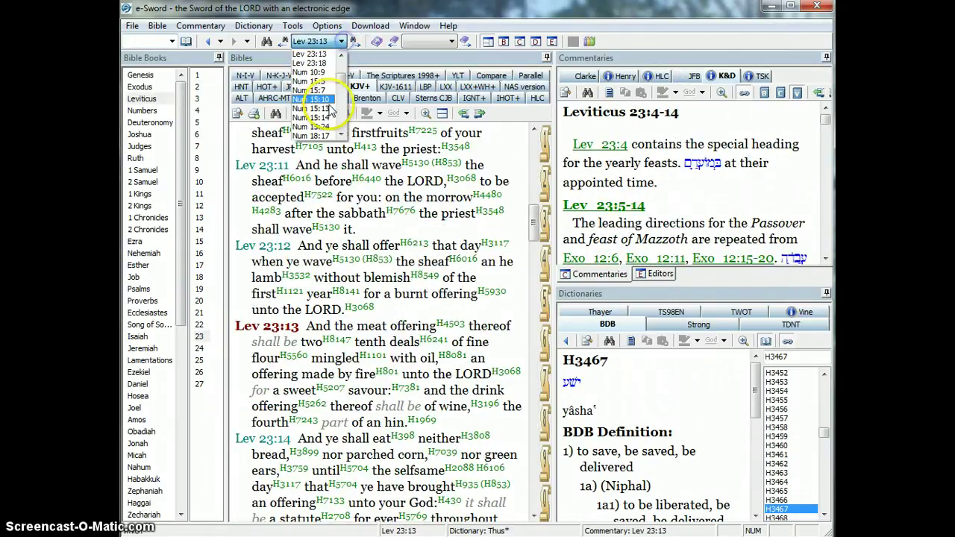
{"action": "left_click", "coordinate": [340, 119]}
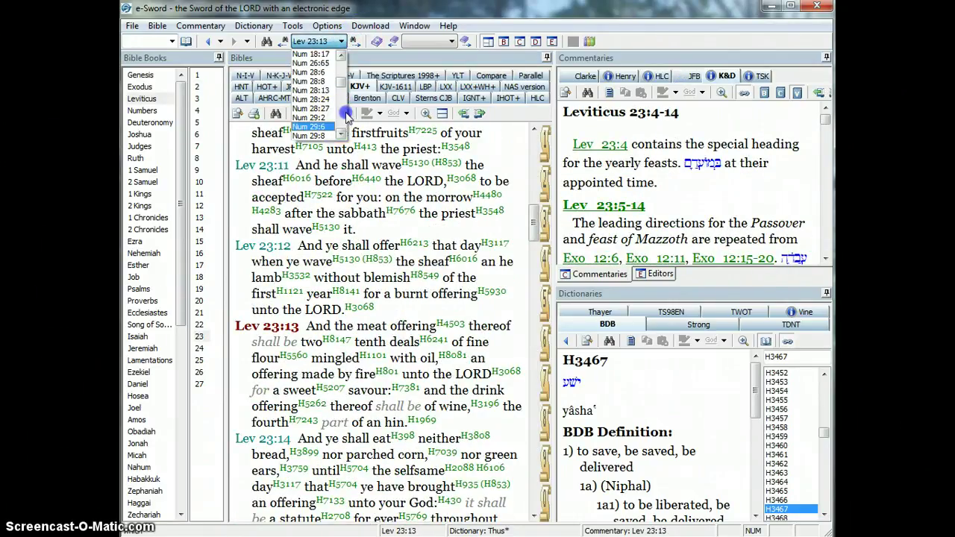
{"action": "left_click", "coordinate": [343, 114]}
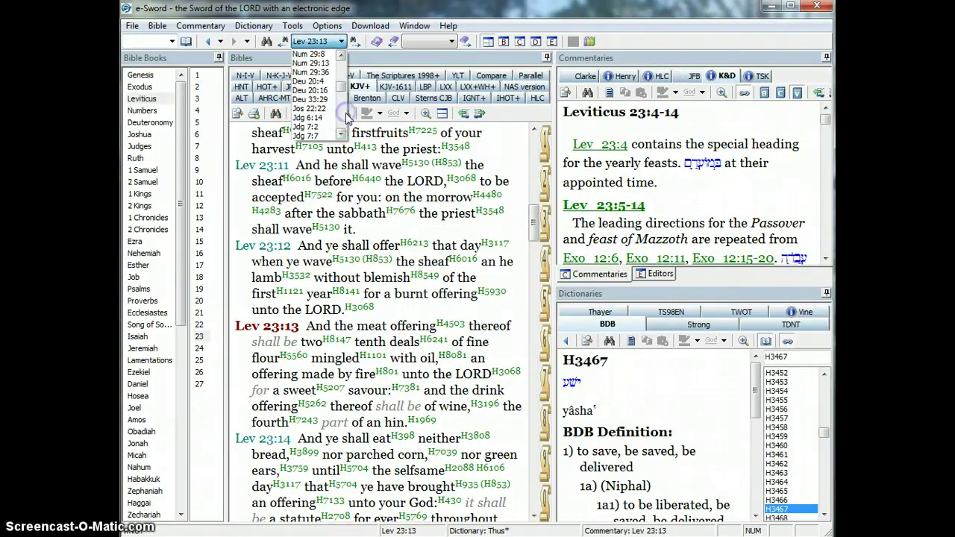
{"action": "left_click", "coordinate": [310, 99]}
Step: Add Deu 33:29 to the verse list
{"action": "left_click", "coordinate": [270, 341]}
{"action": "right_click", "coordinate": [271, 327]}
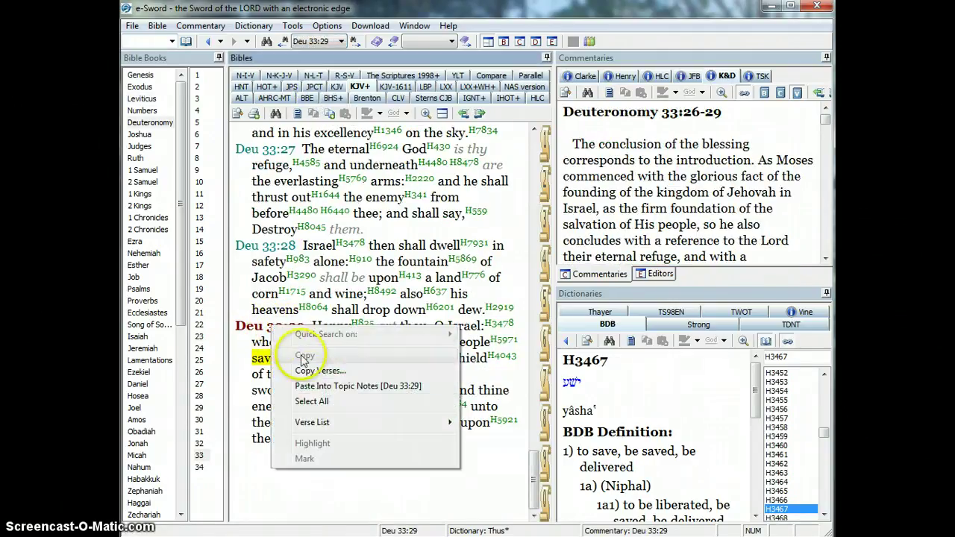
{"action": "mouse_move", "coordinate": [306, 422]}
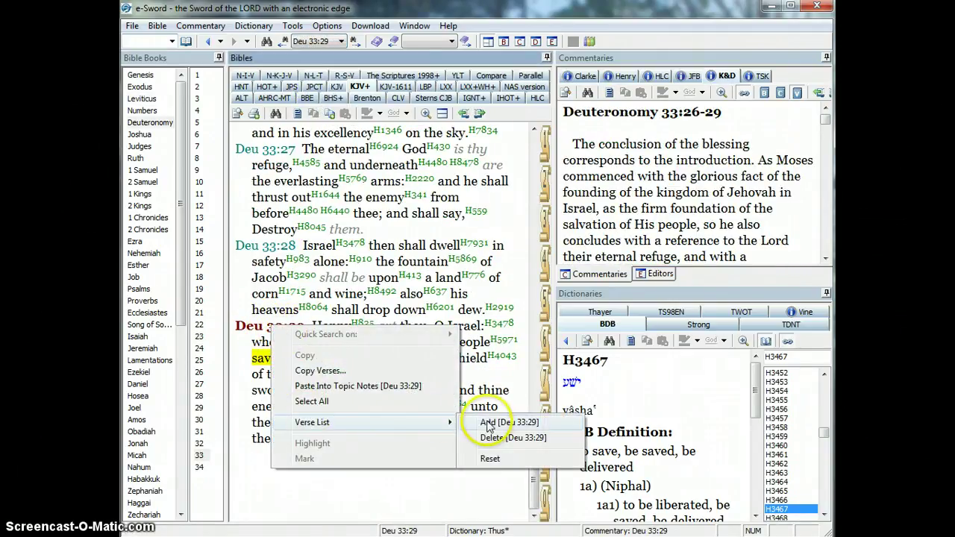
{"action": "left_click", "coordinate": [481, 363]}
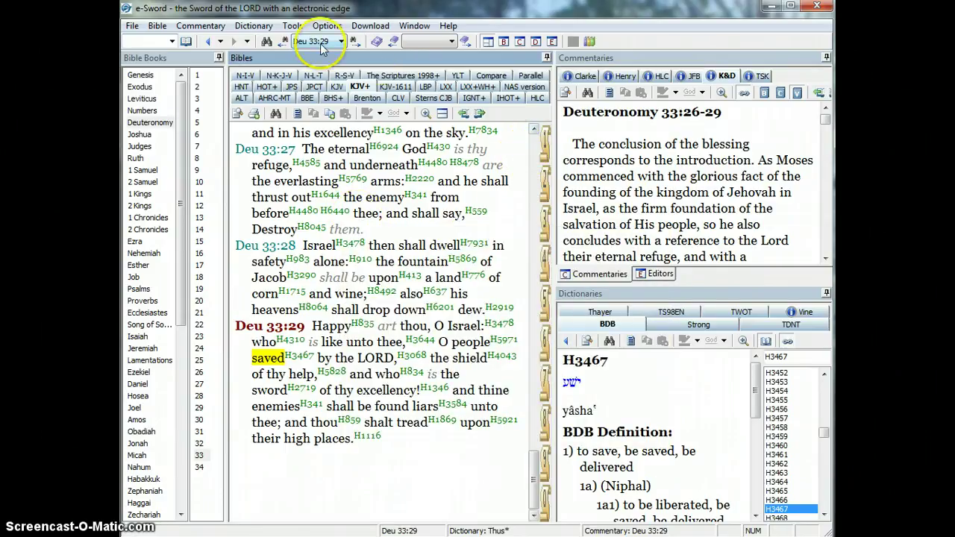
Step: Look for the verse list command and open the Verse List window
{"action": "left_click", "coordinate": [156, 28]}
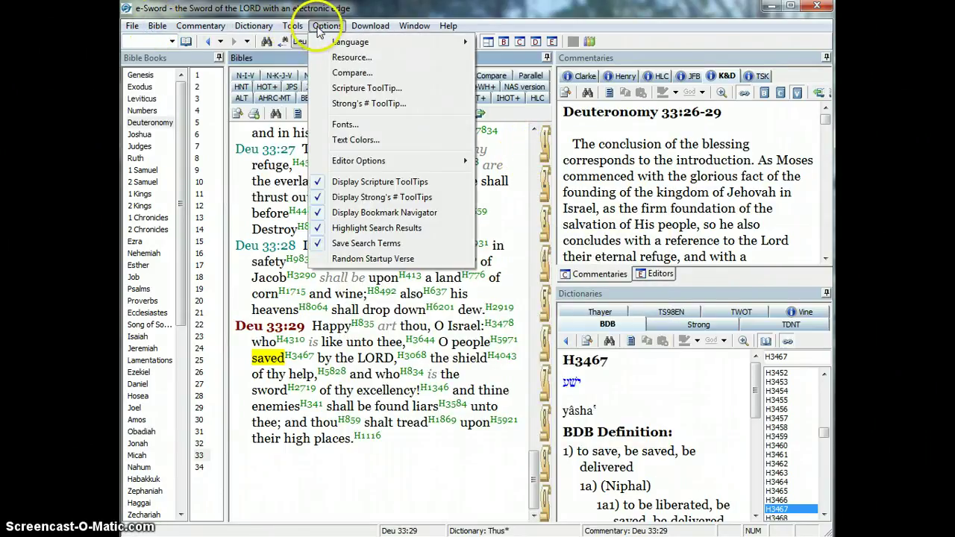
{"action": "mouse_move", "coordinate": [364, 31]}
{"action": "mouse_move", "coordinate": [401, 31]}
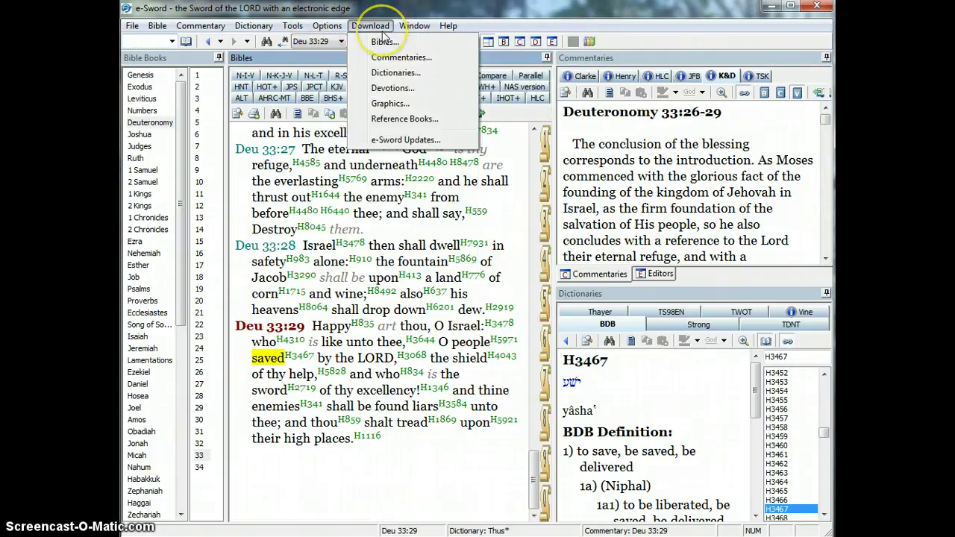
{"action": "mouse_move", "coordinate": [328, 31]}
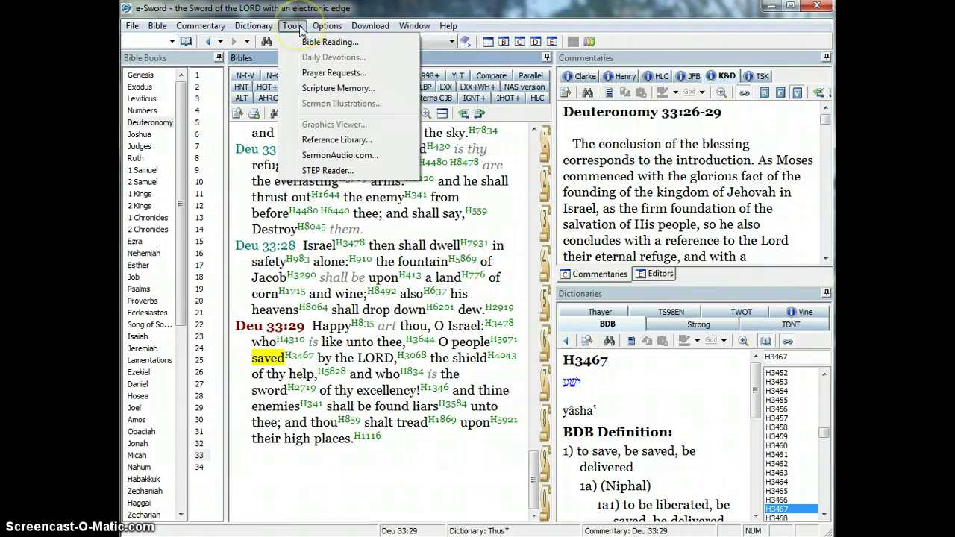
{"action": "mouse_move", "coordinate": [261, 30]}
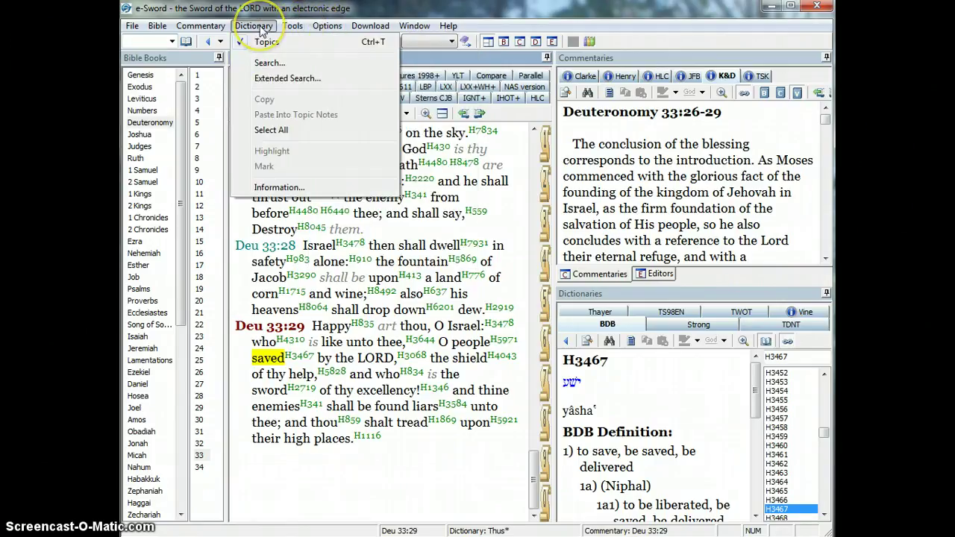
{"action": "mouse_move", "coordinate": [151, 29]}
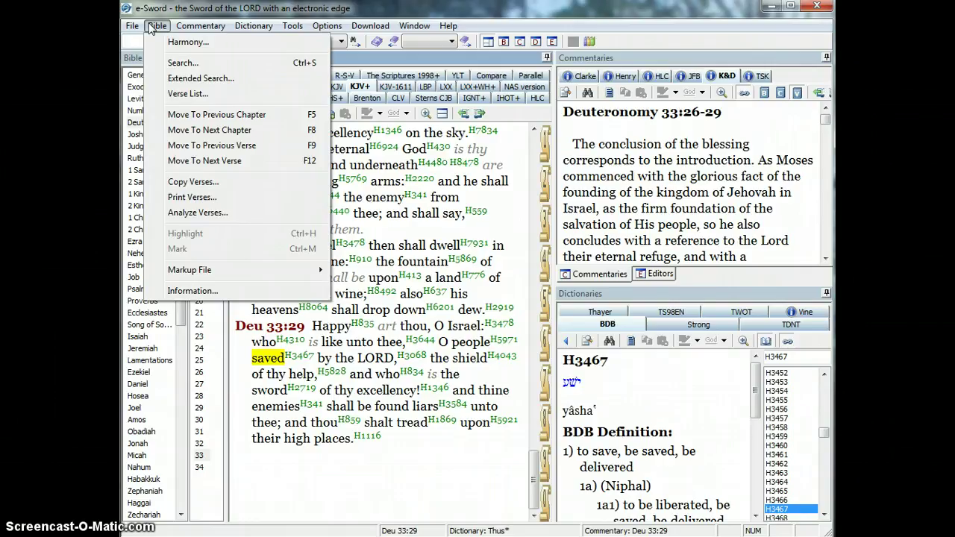
{"action": "left_click", "coordinate": [179, 96]}
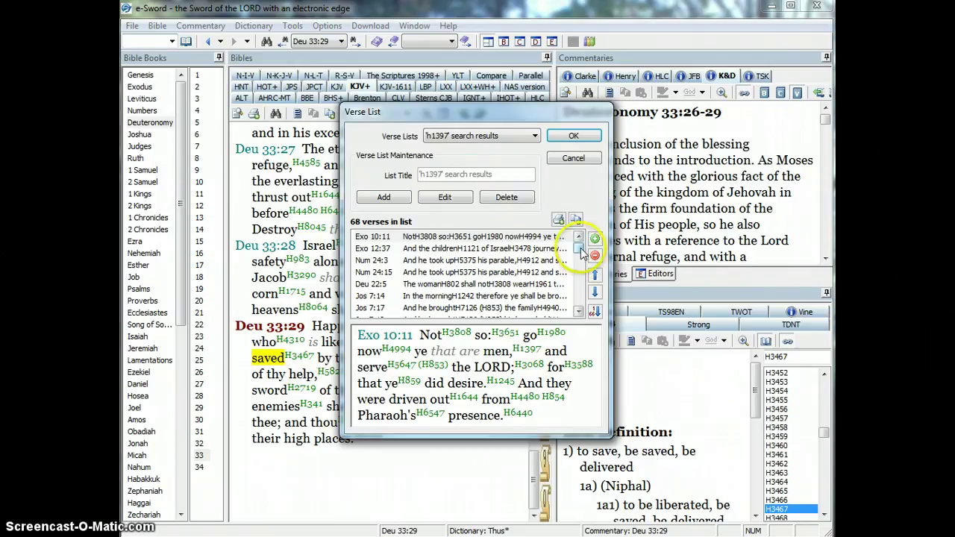
Step: Look through the verses in the 'h1397' search results list from start to end, previewing Zec 13:7 and Exo 10:11
{"action": "mouse_move", "coordinate": [580, 246]}
{"action": "left_mouse_down"}
{"action": "mouse_move", "coordinate": [583, 306]}
{"action": "mouse_move", "coordinate": [588, 253]}
{"action": "left_mouse_up"}
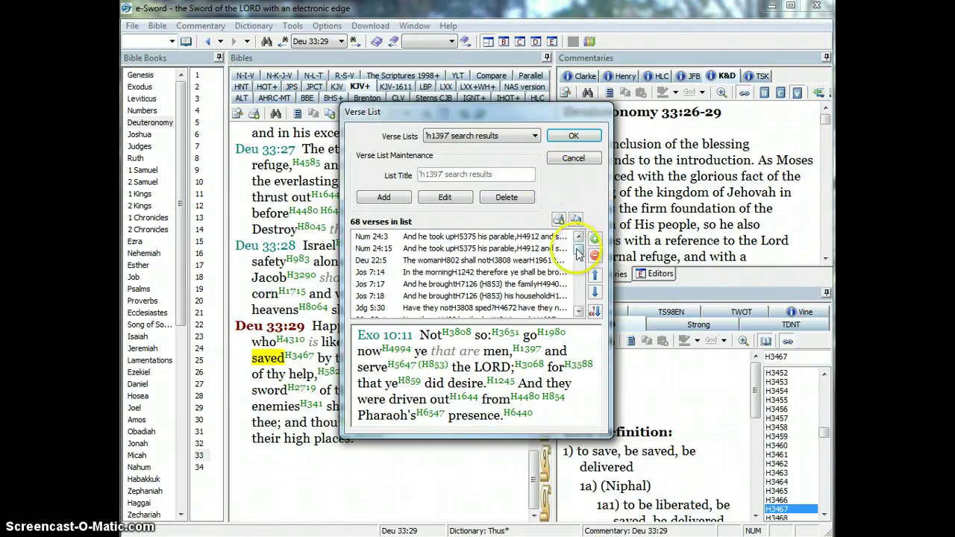
{"action": "scroll", "coordinate": [576, 243], "scroll_direction": "up", "scroll_amount": 1}
{"action": "left_click_drag", "start_coordinate": [578, 246], "coordinate": [580, 309]}
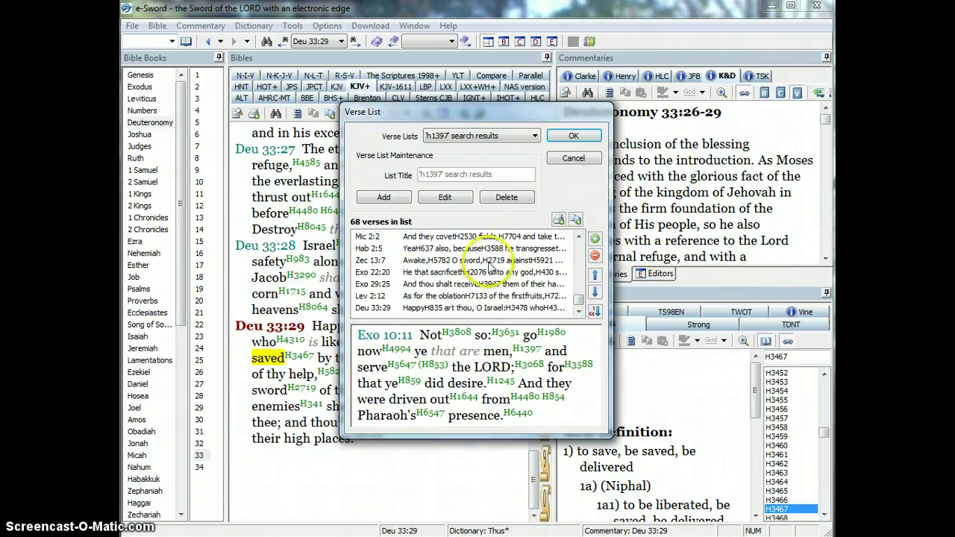
{"action": "left_click", "coordinate": [491, 261]}
{"action": "left_click_drag", "start_coordinate": [575, 304], "coordinate": [581, 237]}
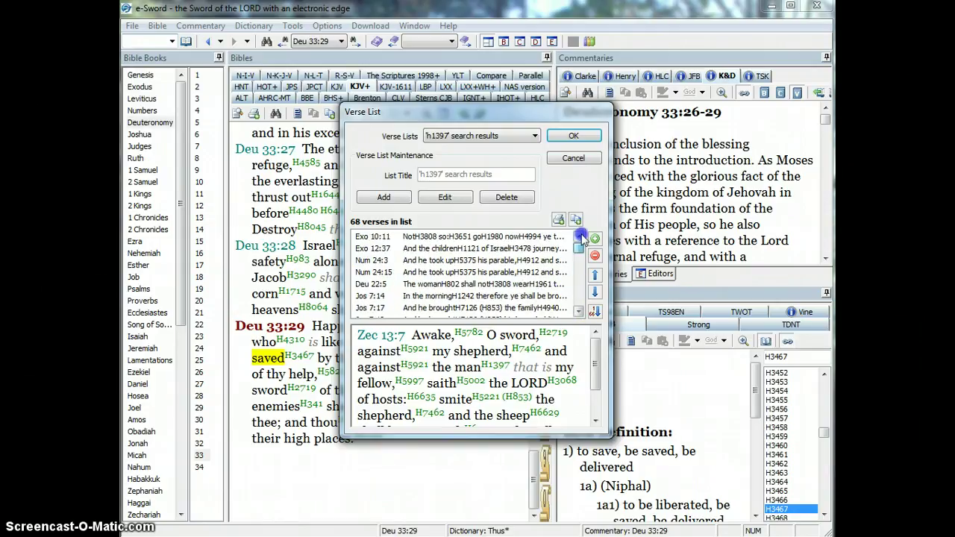
{"action": "left_click", "coordinate": [534, 236]}
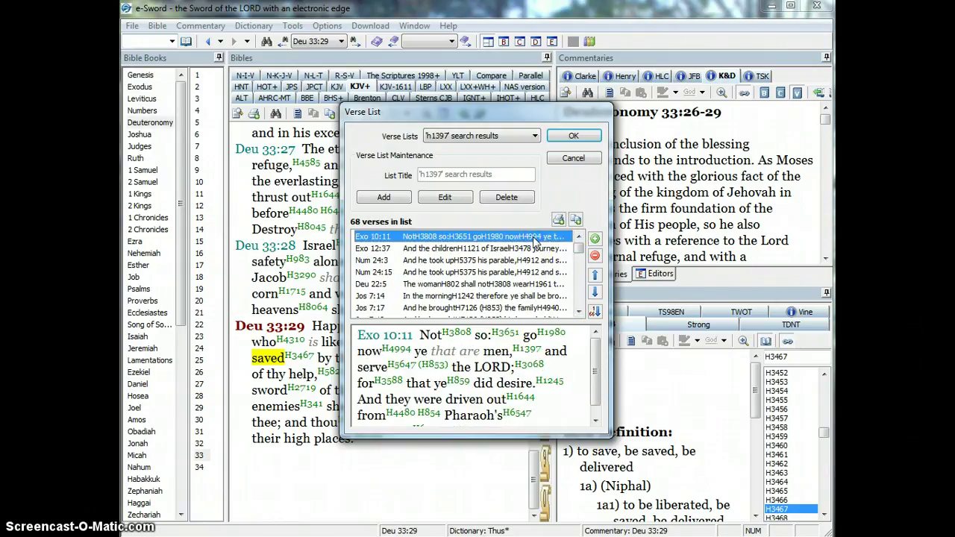
Step: Delete the entire 'h1397' search results verse list
{"action": "left_click", "coordinate": [507, 197]}
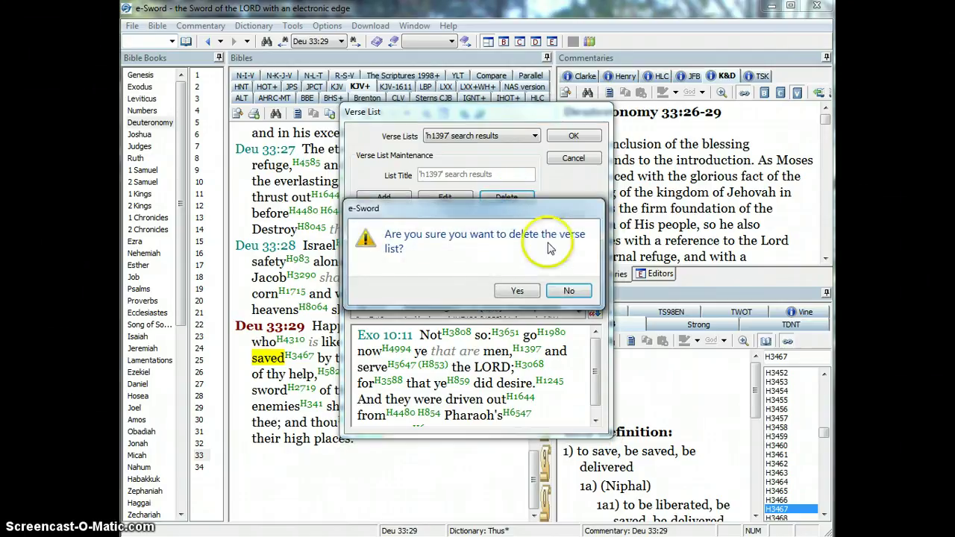
{"action": "left_click", "coordinate": [532, 297]}
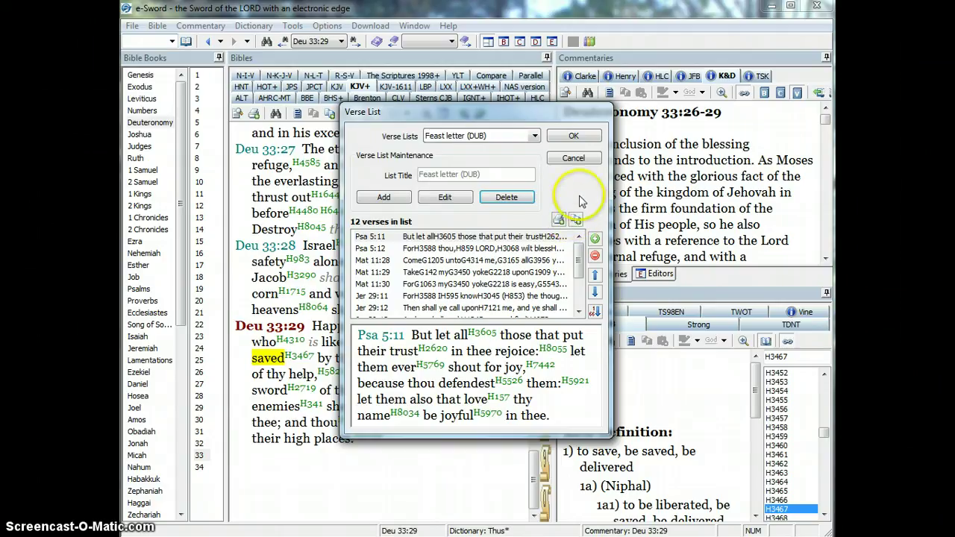
Step: Review the remaining saved verse lists and display the one named Geber
{"action": "left_click", "coordinate": [535, 138]}
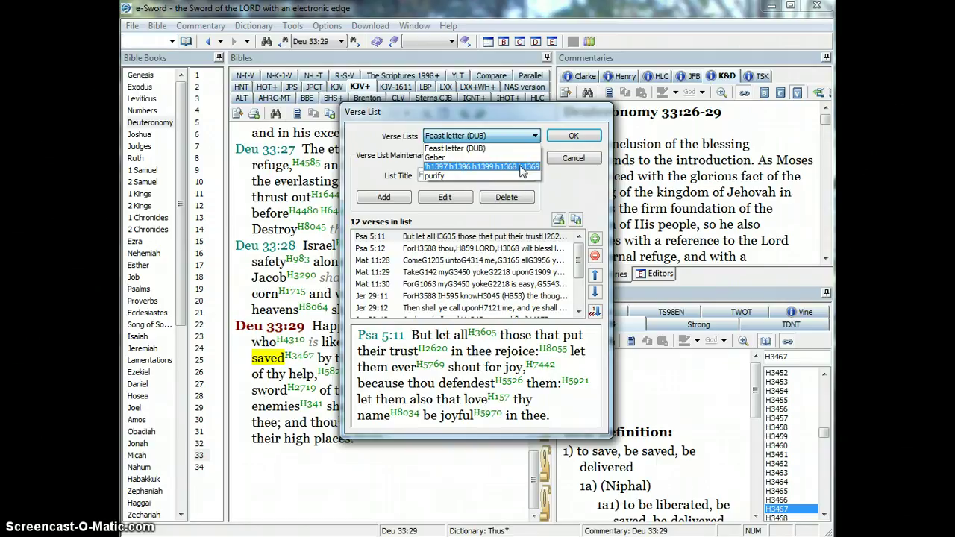
{"action": "left_click", "coordinate": [534, 137]}
{"action": "left_click", "coordinate": [516, 138]}
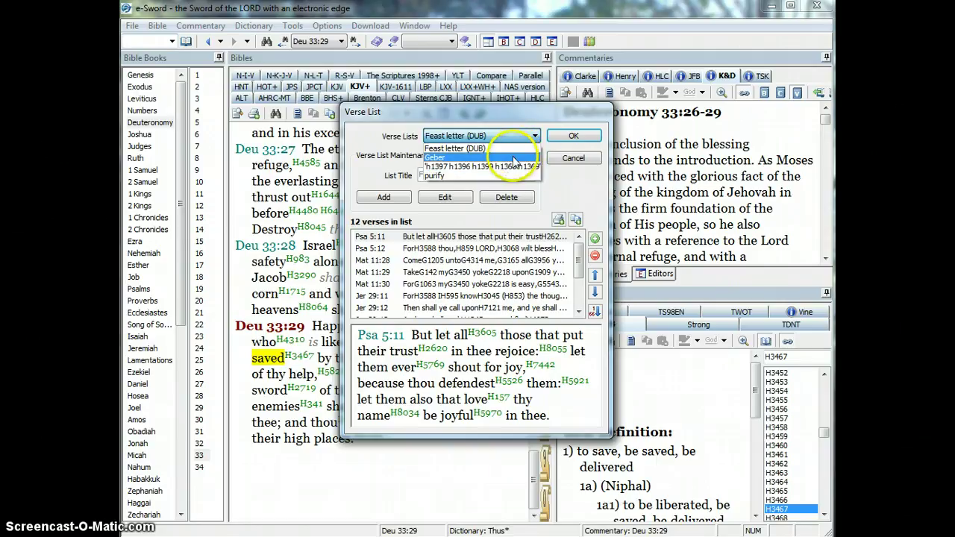
{"action": "left_click", "coordinate": [516, 158]}
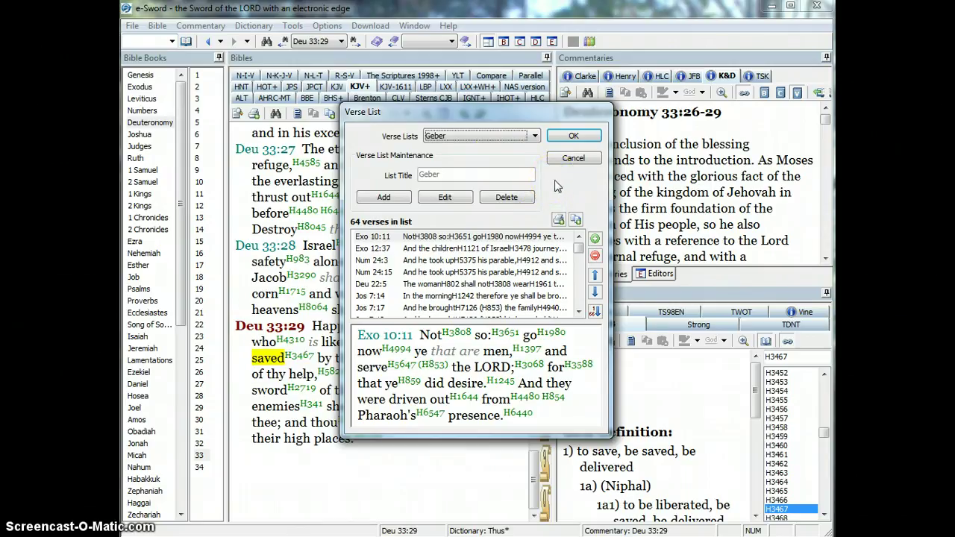
Step: Create a new verse list titled "misc"
{"action": "left_click", "coordinate": [383, 197]}
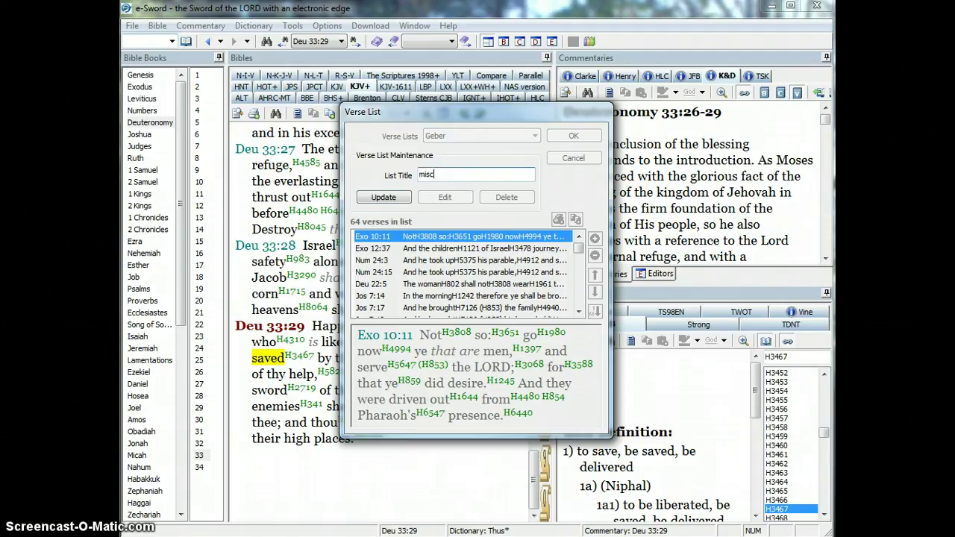
{"action": "left_click", "coordinate": [384, 196]}
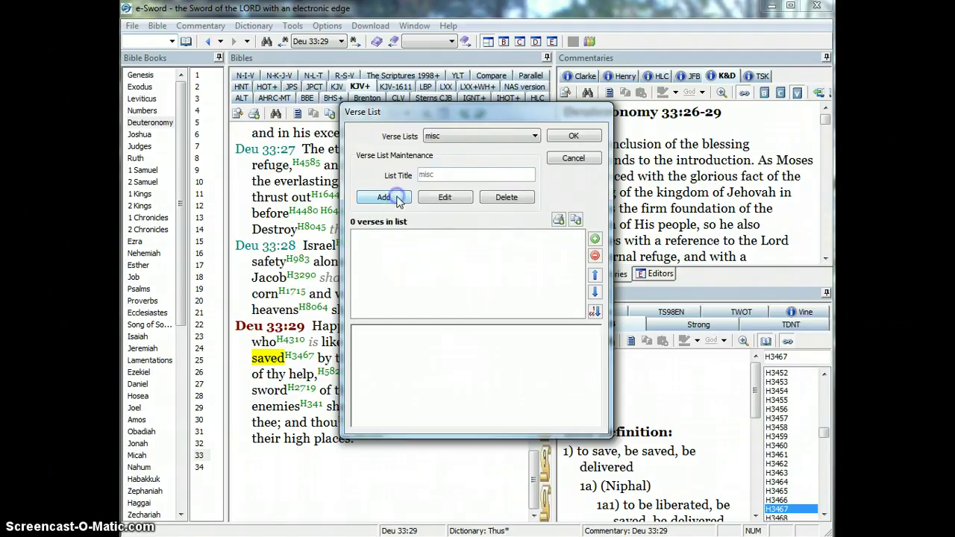